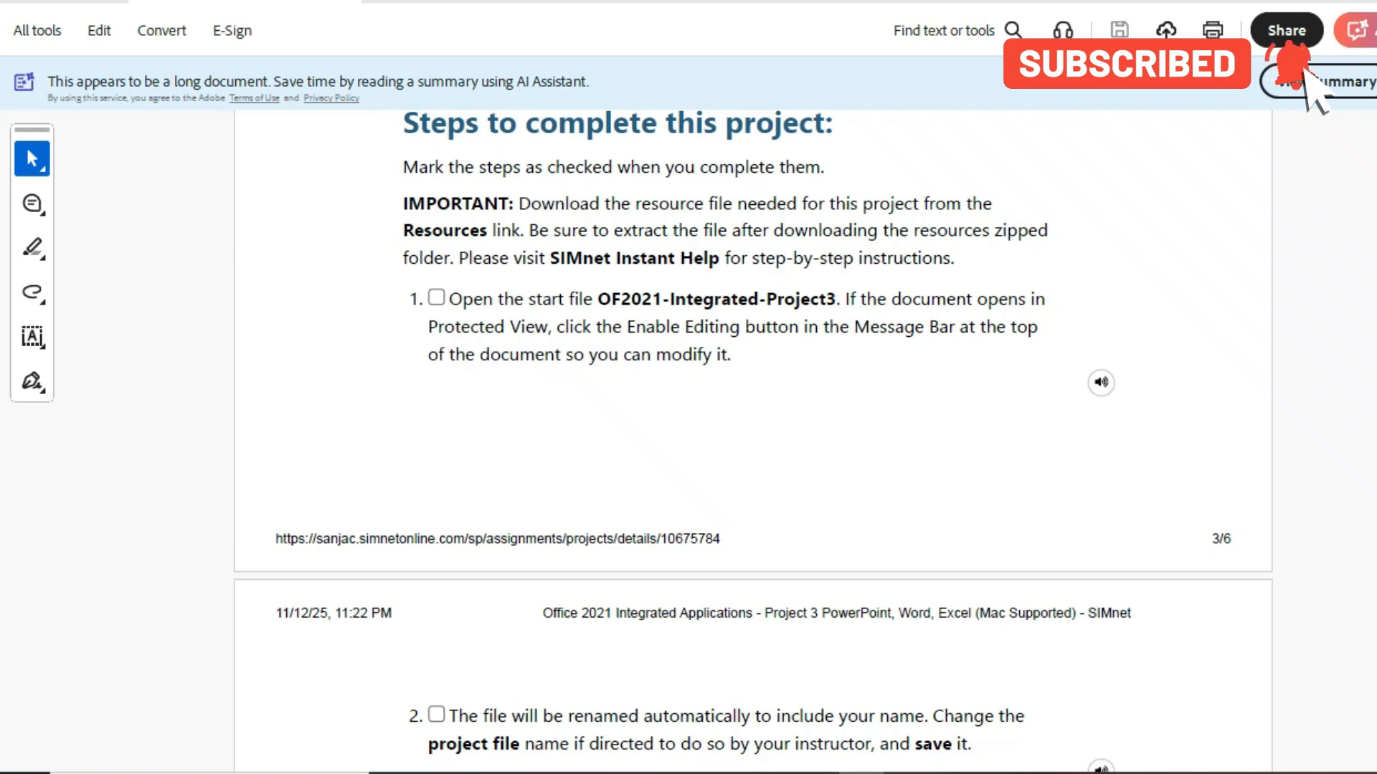
Read the project instructions for steps 2 and 3 in the PDF and switch to the outline document in Word.
{"action": "scroll", "coordinate": [752, 441], "scroll_direction": "down", "scroll_amount": 3}
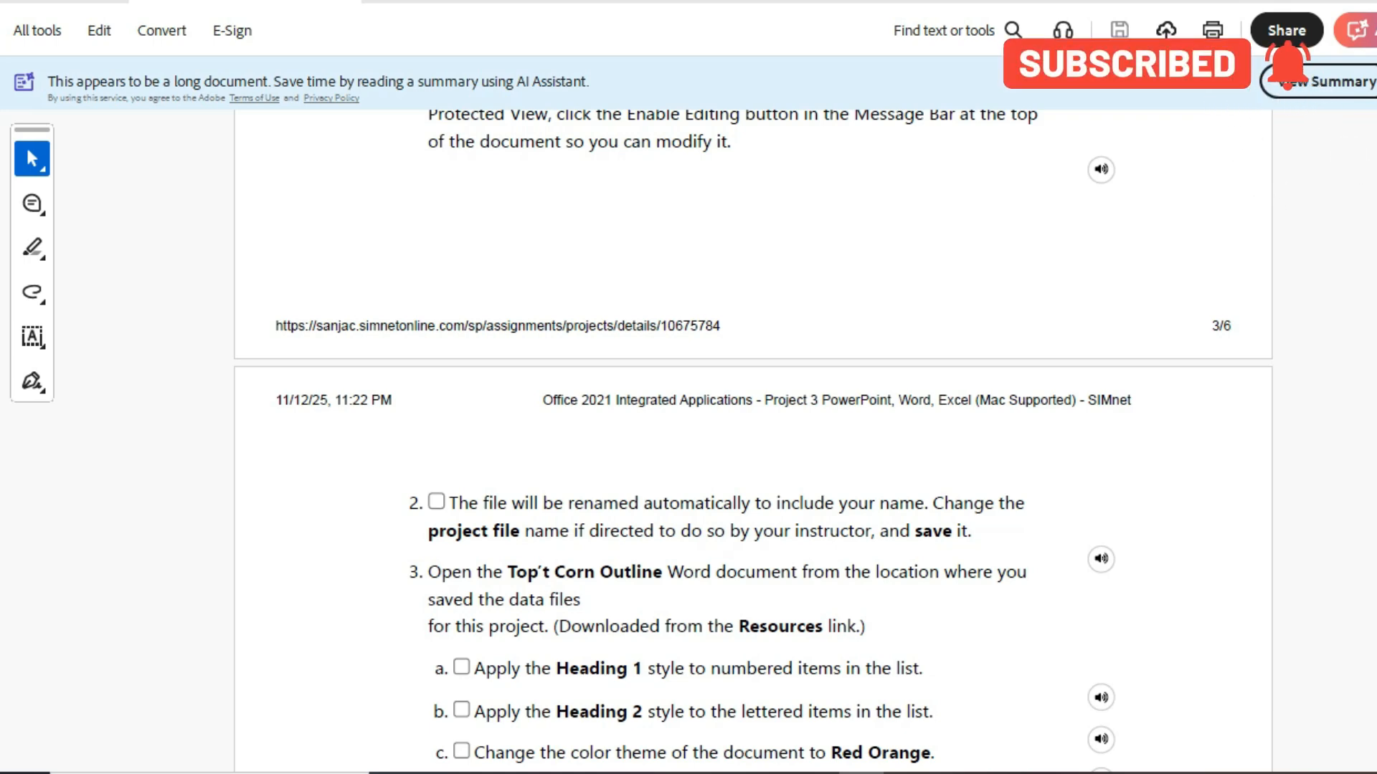
{"action": "scroll", "coordinate": [753, 430], "scroll_direction": "down", "scroll_amount": 1}
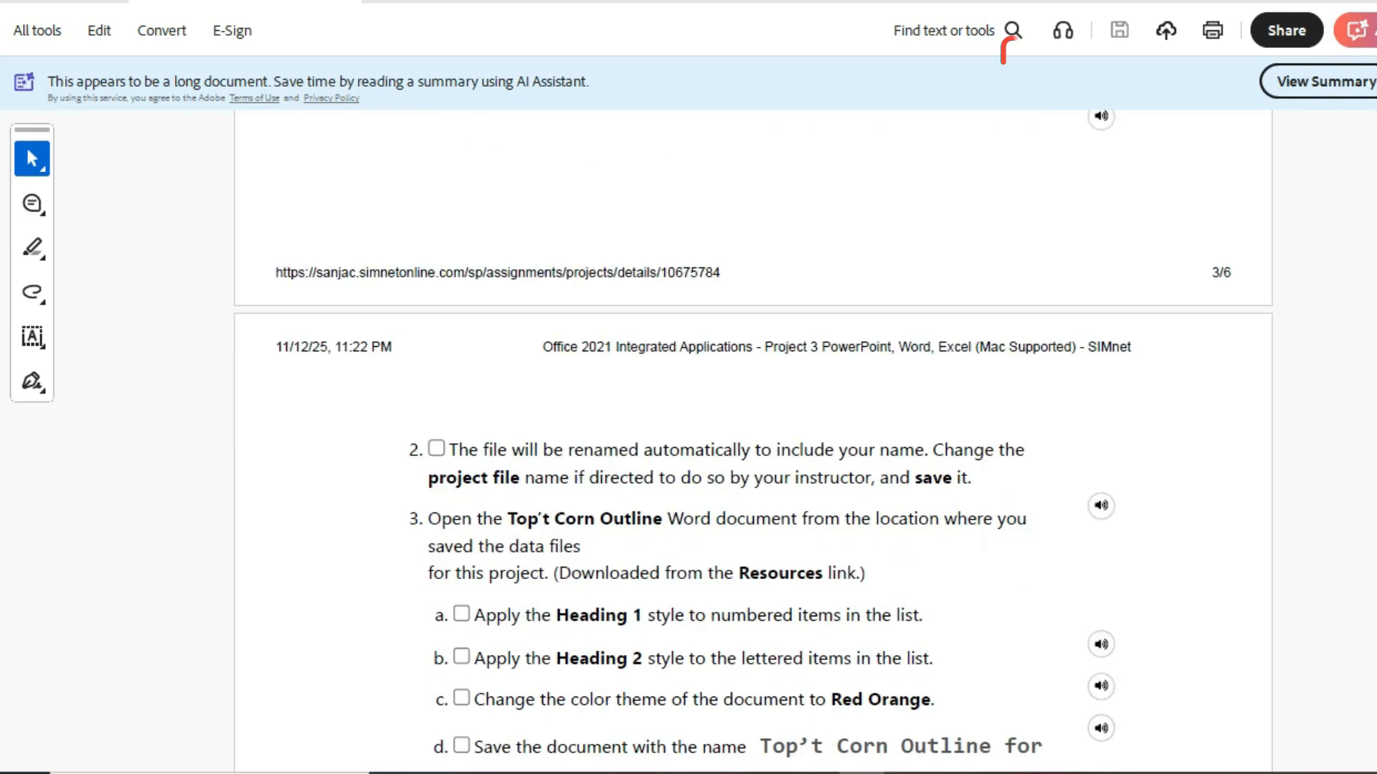
{"action": "scroll", "coordinate": [753, 431], "scroll_direction": "down", "scroll_amount": 3}
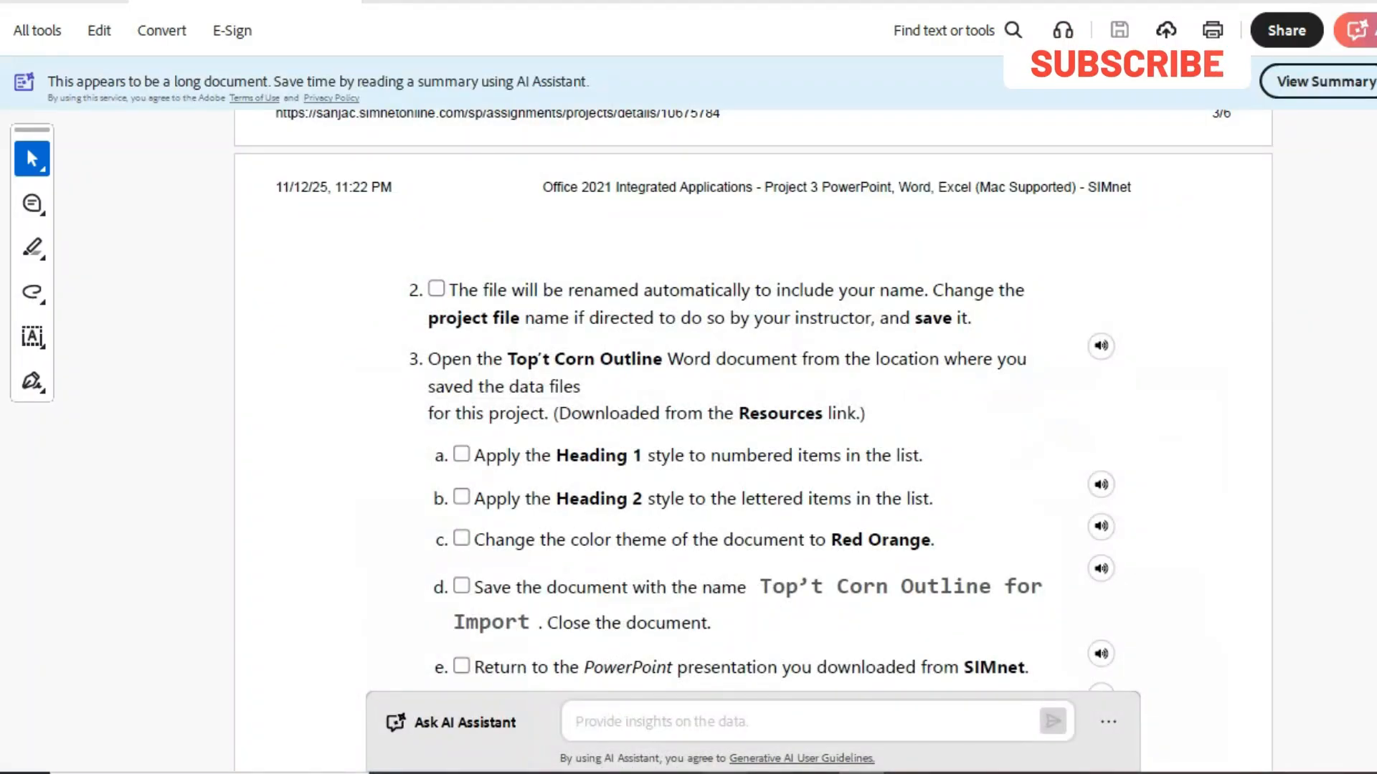
{"action": "left_click", "coordinate": [727, 773]}
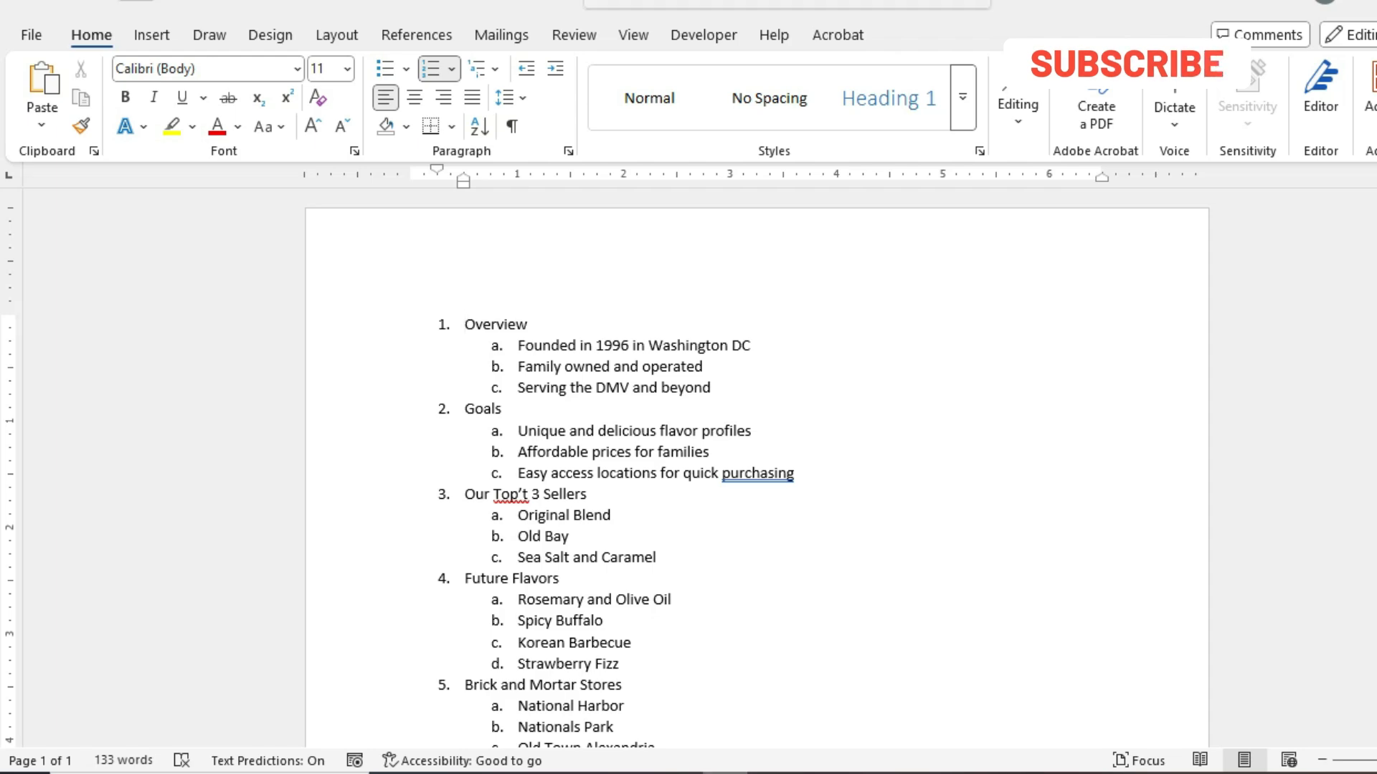
{"action": "key", "text": "alt+Tab"}
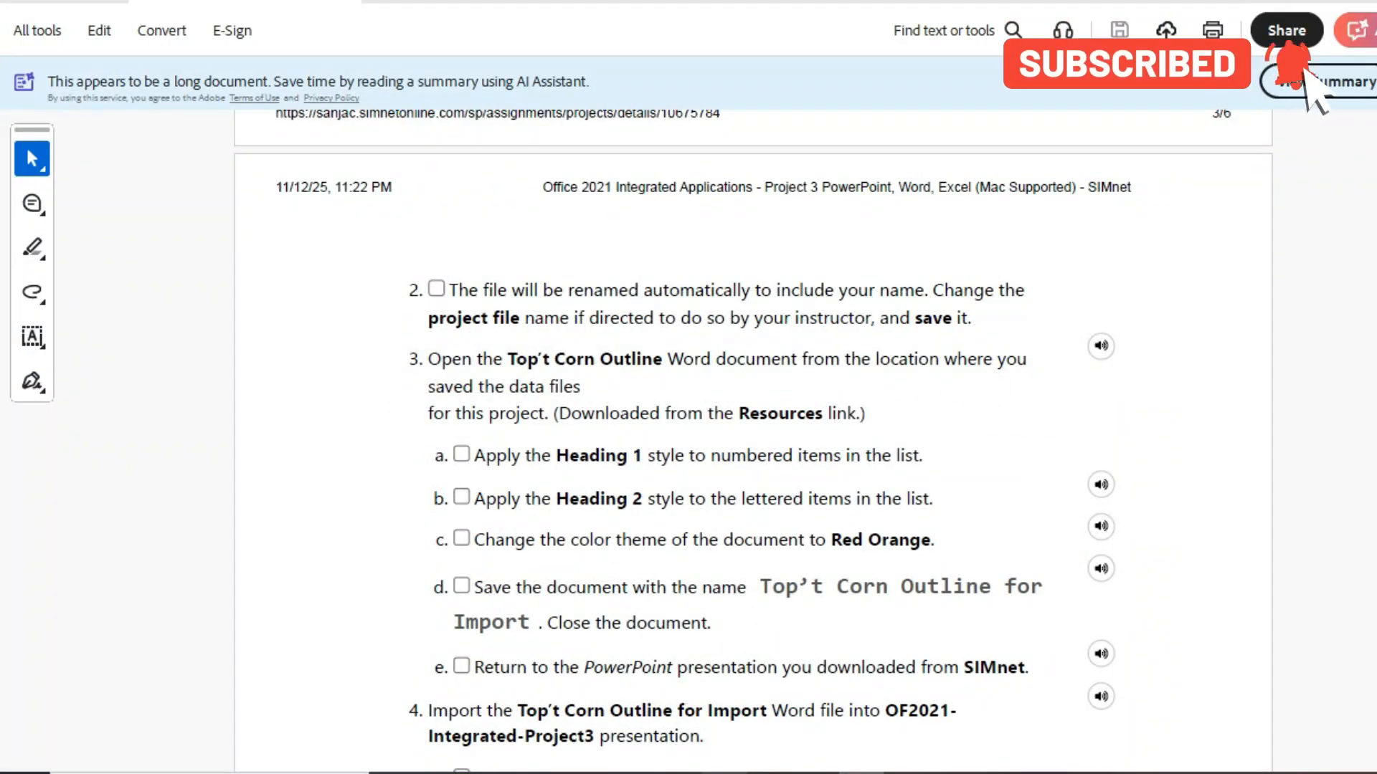
{"action": "key", "text": "alt+Tab"}
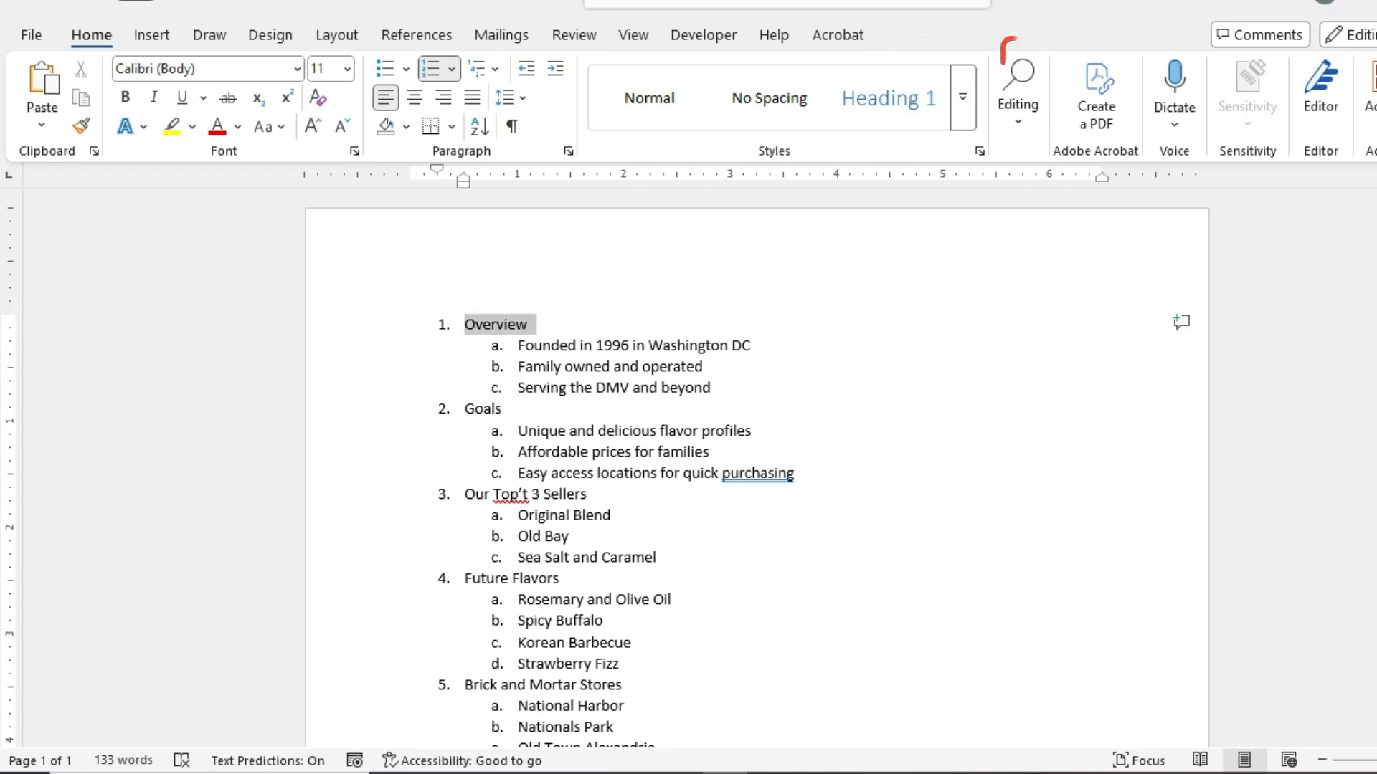
Apply the Heading 1 style to all nine numbered list items, from Overview through Pricing.
{"action": "left_click", "coordinate": [464, 324]}
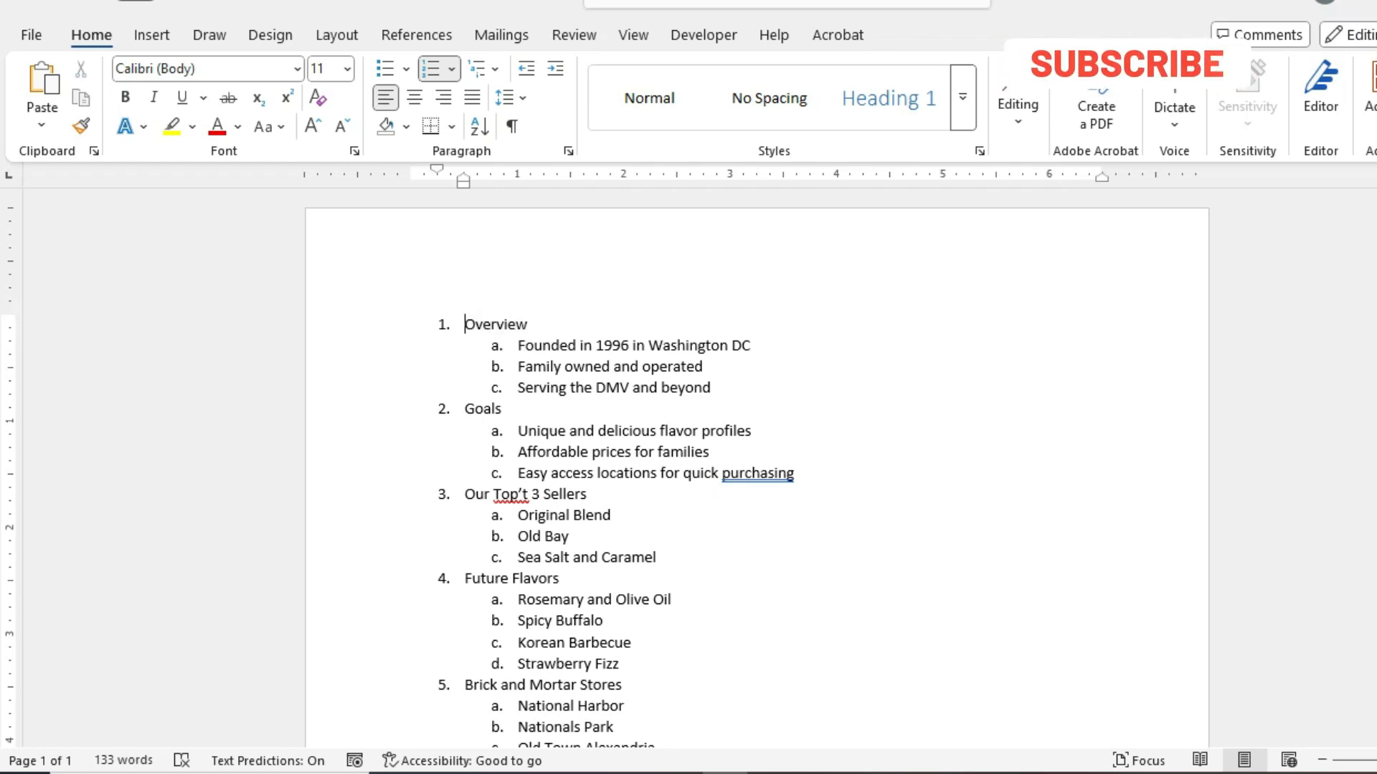
{"action": "left_click_drag", "start_coordinate": [465, 325], "coordinate": [534, 325]}
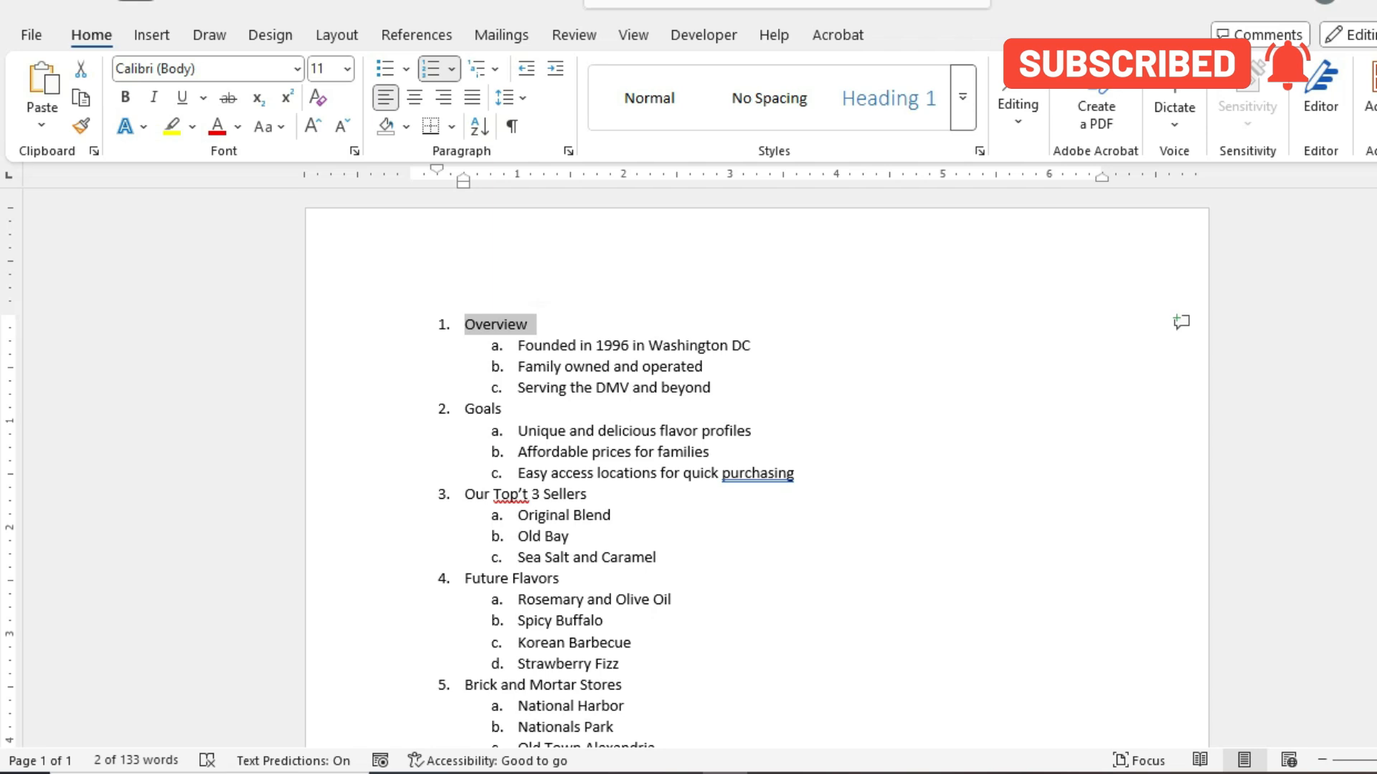
{"action": "left_click_drag", "start_coordinate": [465, 408], "coordinate": [593, 387]}
{"action": "scroll", "coordinate": [506, 409], "scroll_direction": "down", "scroll_amount": 2}
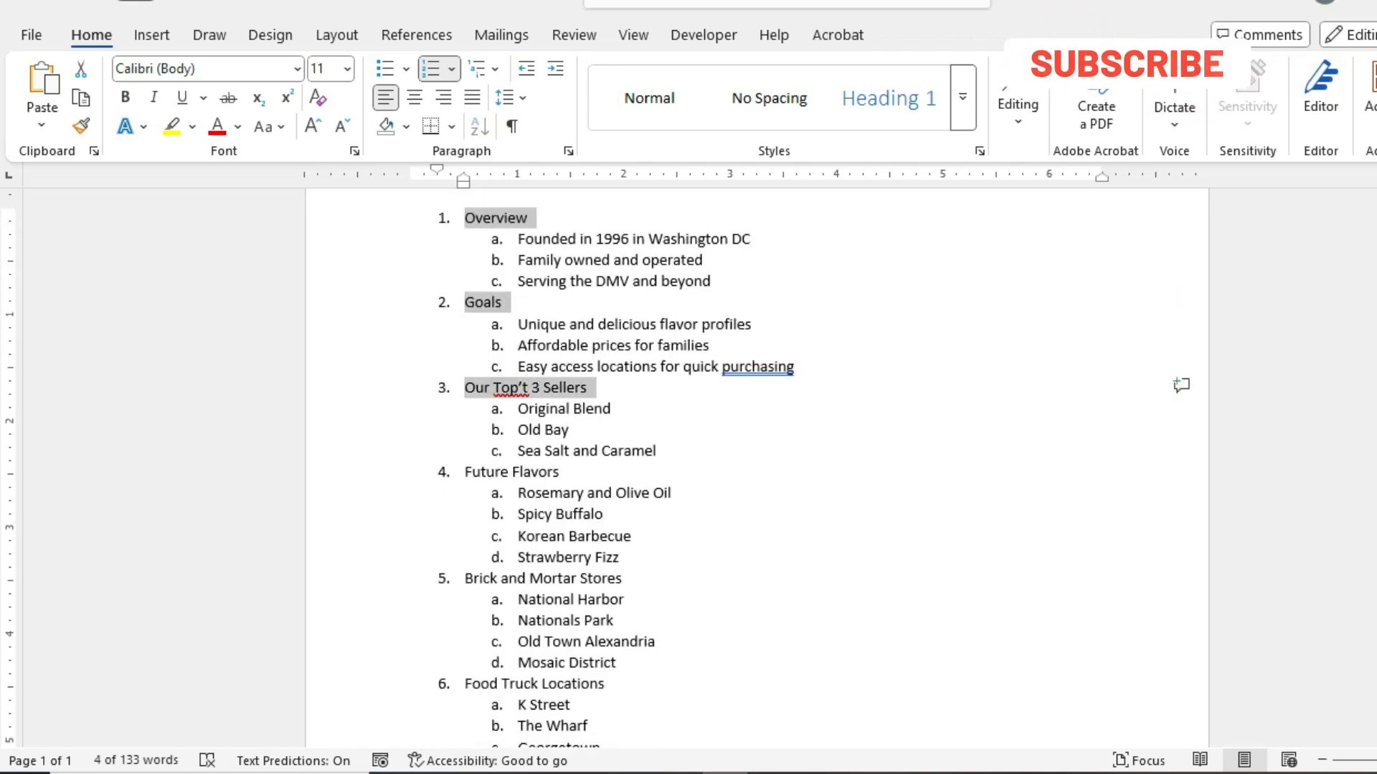
{"action": "left_click_drag", "start_coordinate": [464, 471], "coordinate": [568, 471]}
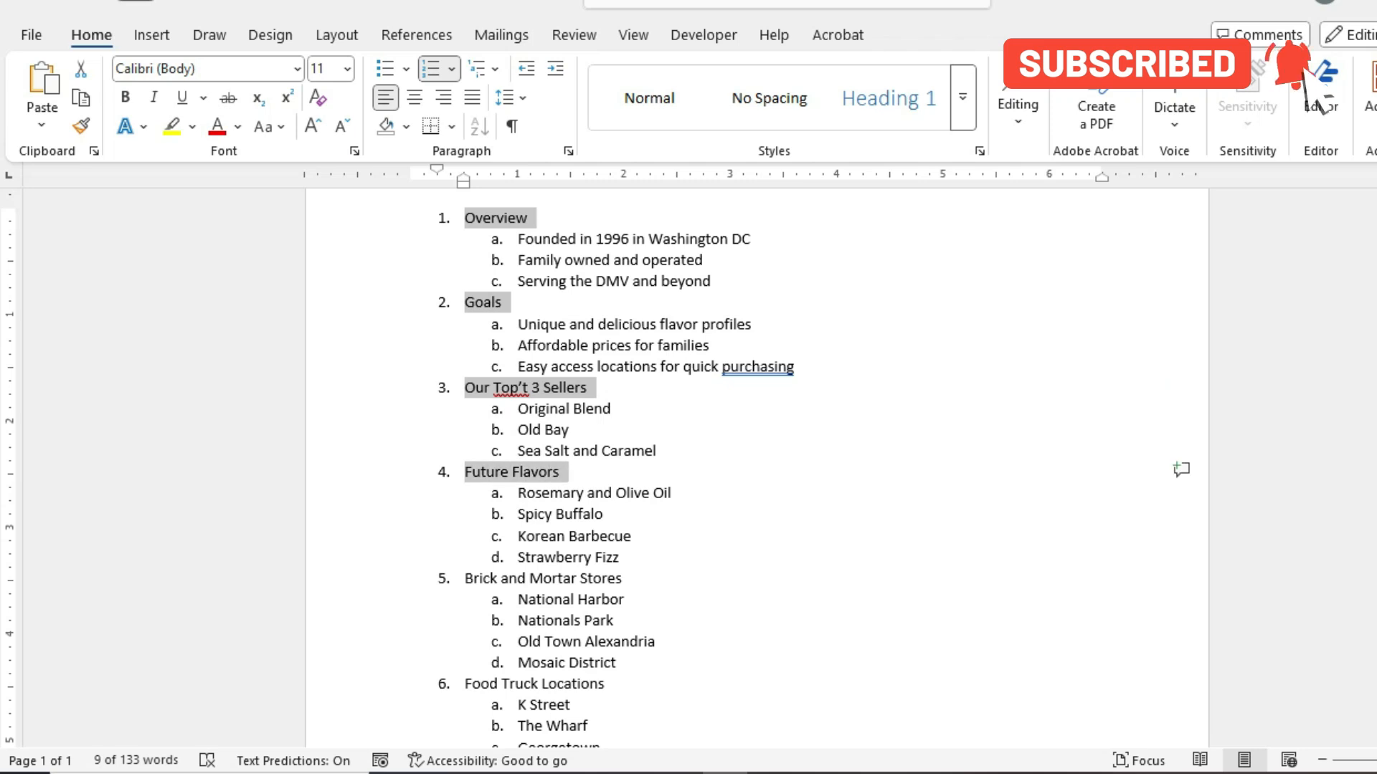
{"action": "scroll", "coordinate": [756, 466], "scroll_direction": "down", "scroll_amount": 3}
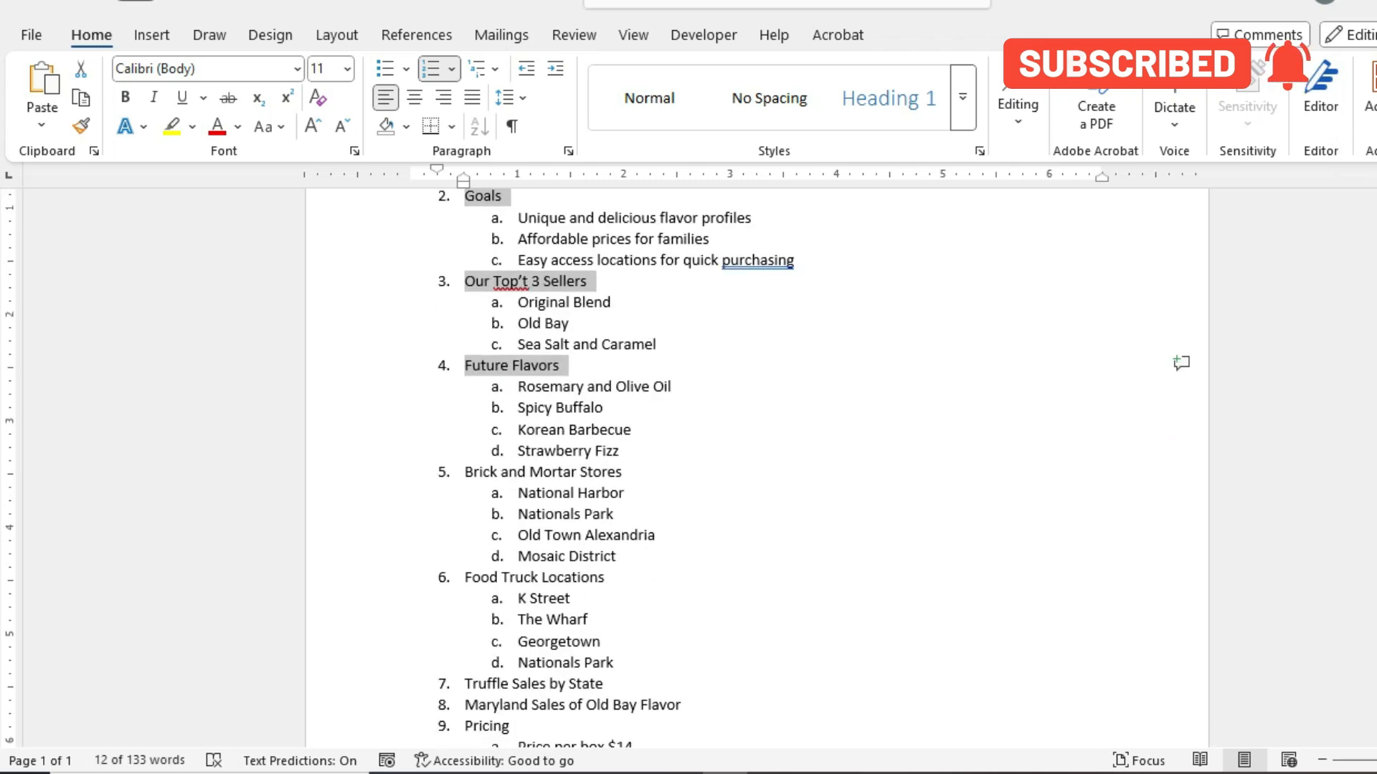
{"action": "left_click_drag", "start_coordinate": [464, 472], "coordinate": [622, 472]}
{"action": "scroll", "coordinate": [622, 473], "scroll_direction": "down", "scroll_amount": 3}
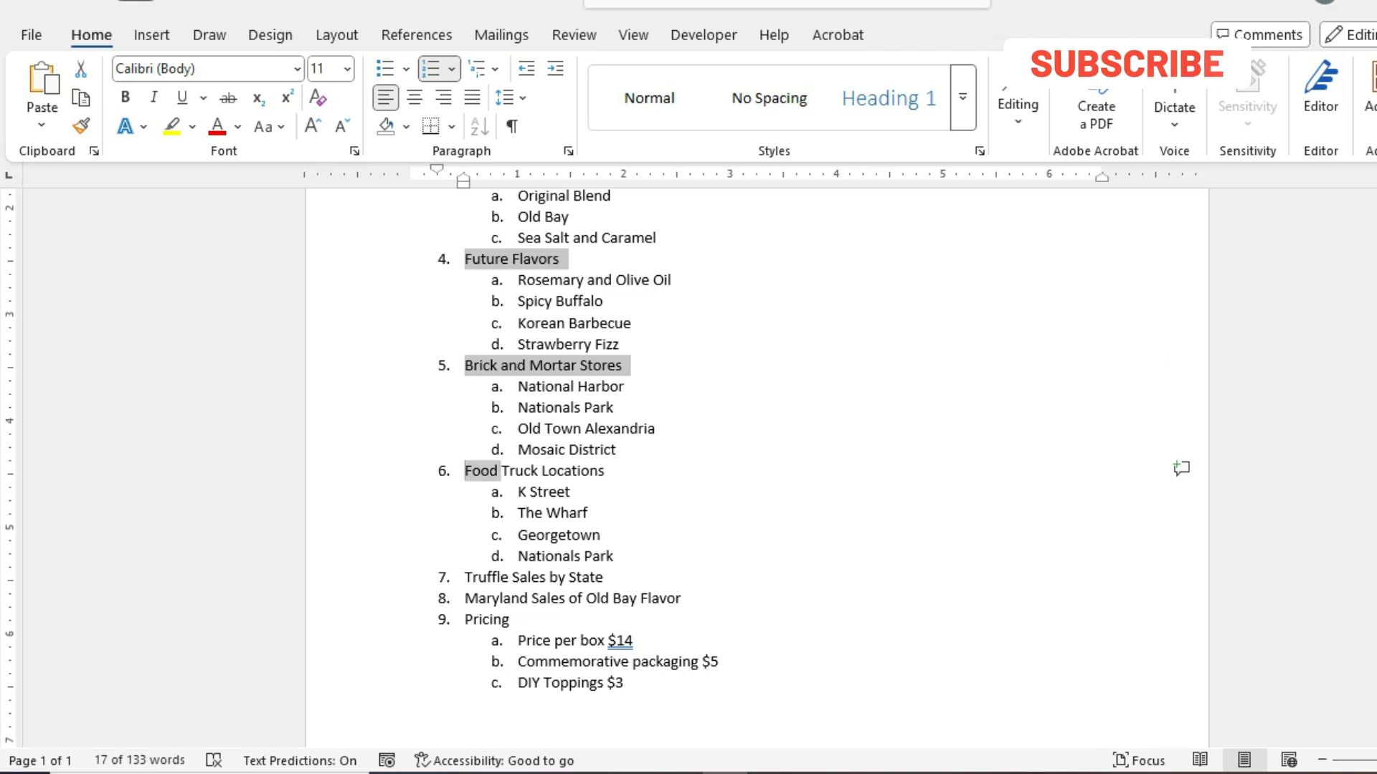
{"action": "left_click_drag", "start_coordinate": [499, 471], "coordinate": [613, 471]}
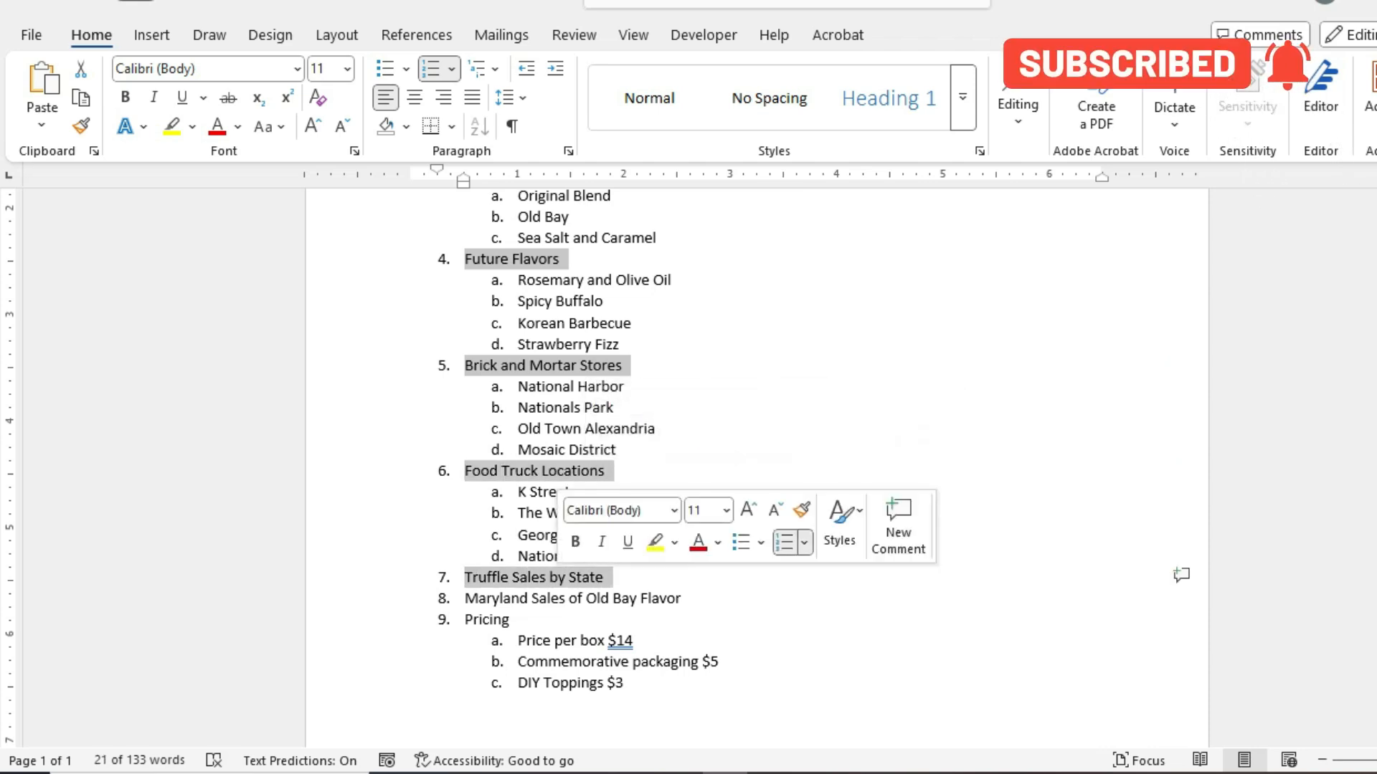
{"action": "left_click_drag", "start_coordinate": [464, 598], "coordinate": [688, 598]}
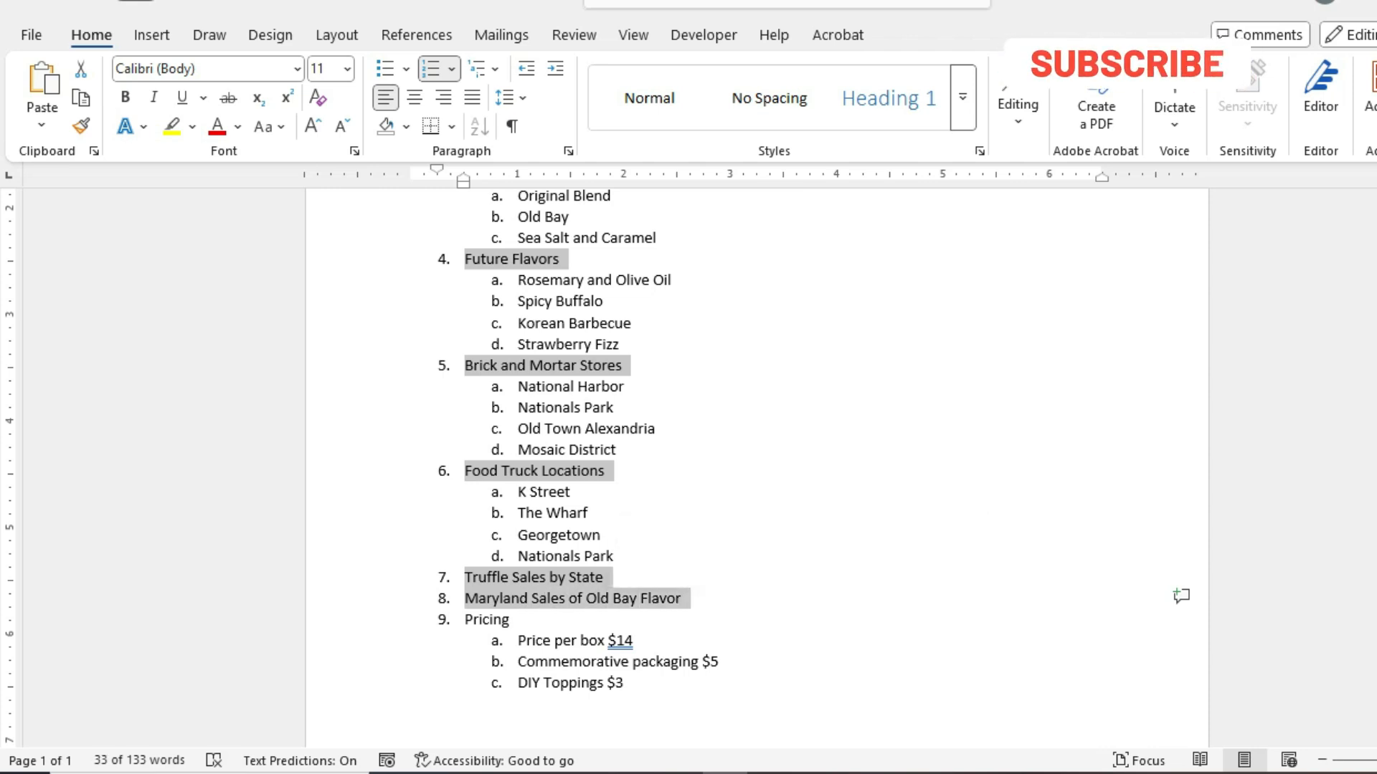
{"action": "left_click_drag", "start_coordinate": [493, 620], "coordinate": [511, 620]}
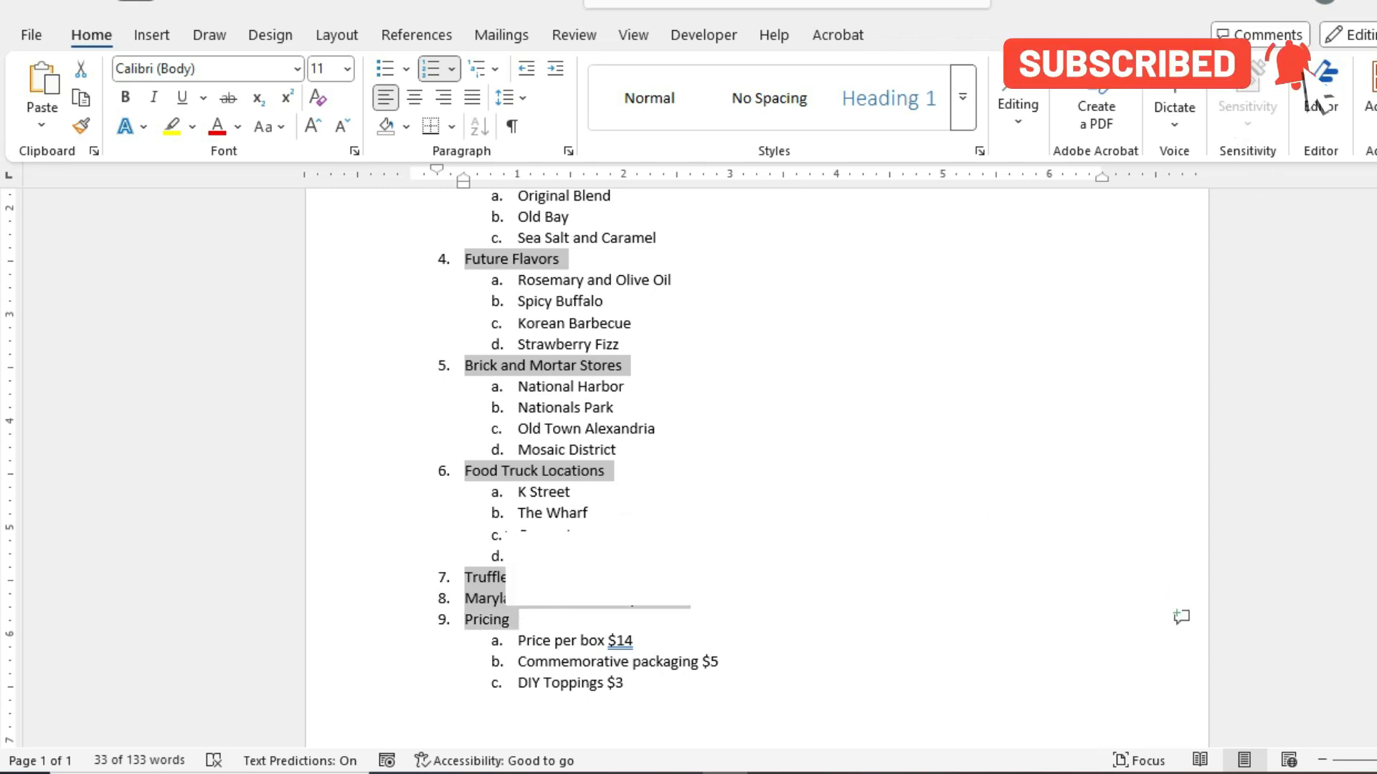
{"action": "scroll", "coordinate": [757, 466], "scroll_direction": "down", "scroll_amount": 4}
{"action": "scroll", "coordinate": [756, 466], "scroll_direction": "up", "scroll_amount": 5}
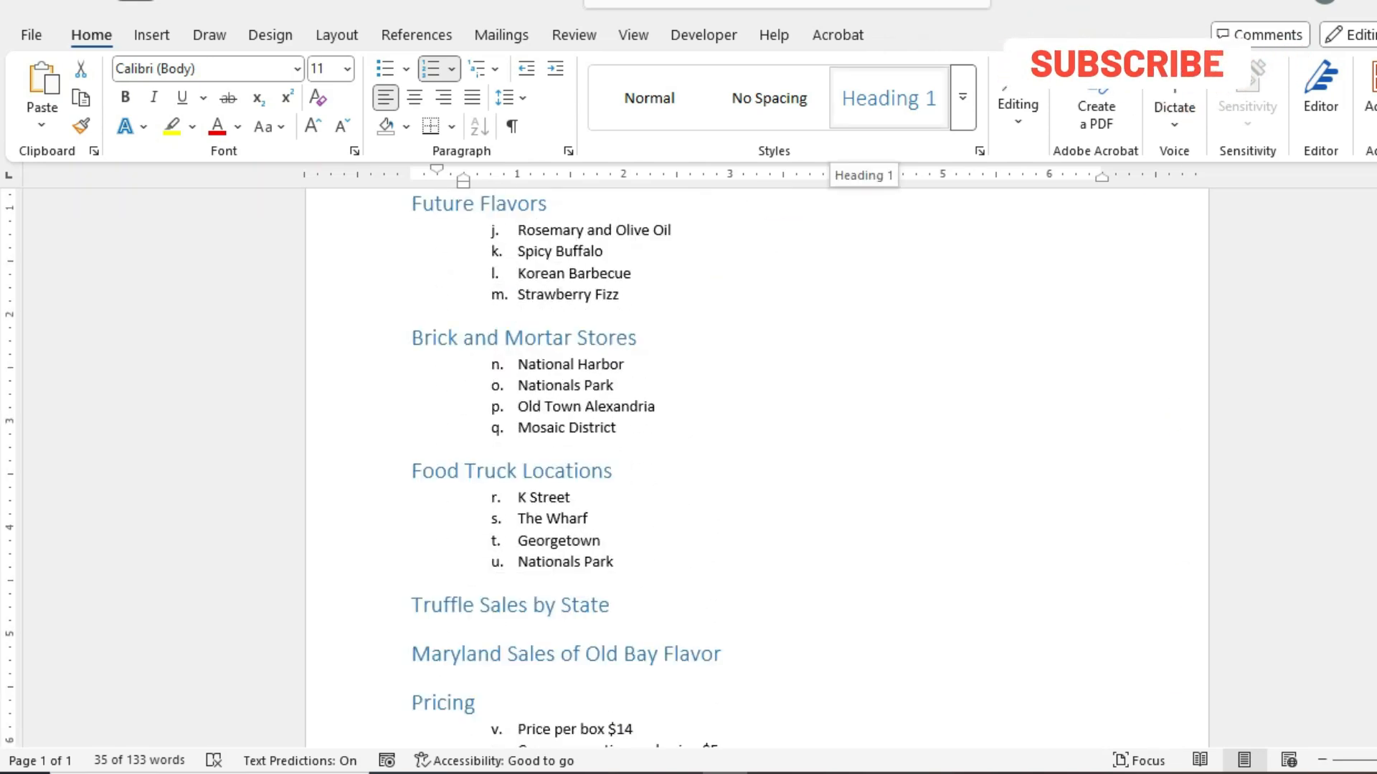
{"action": "left_click", "coordinate": [889, 98]}
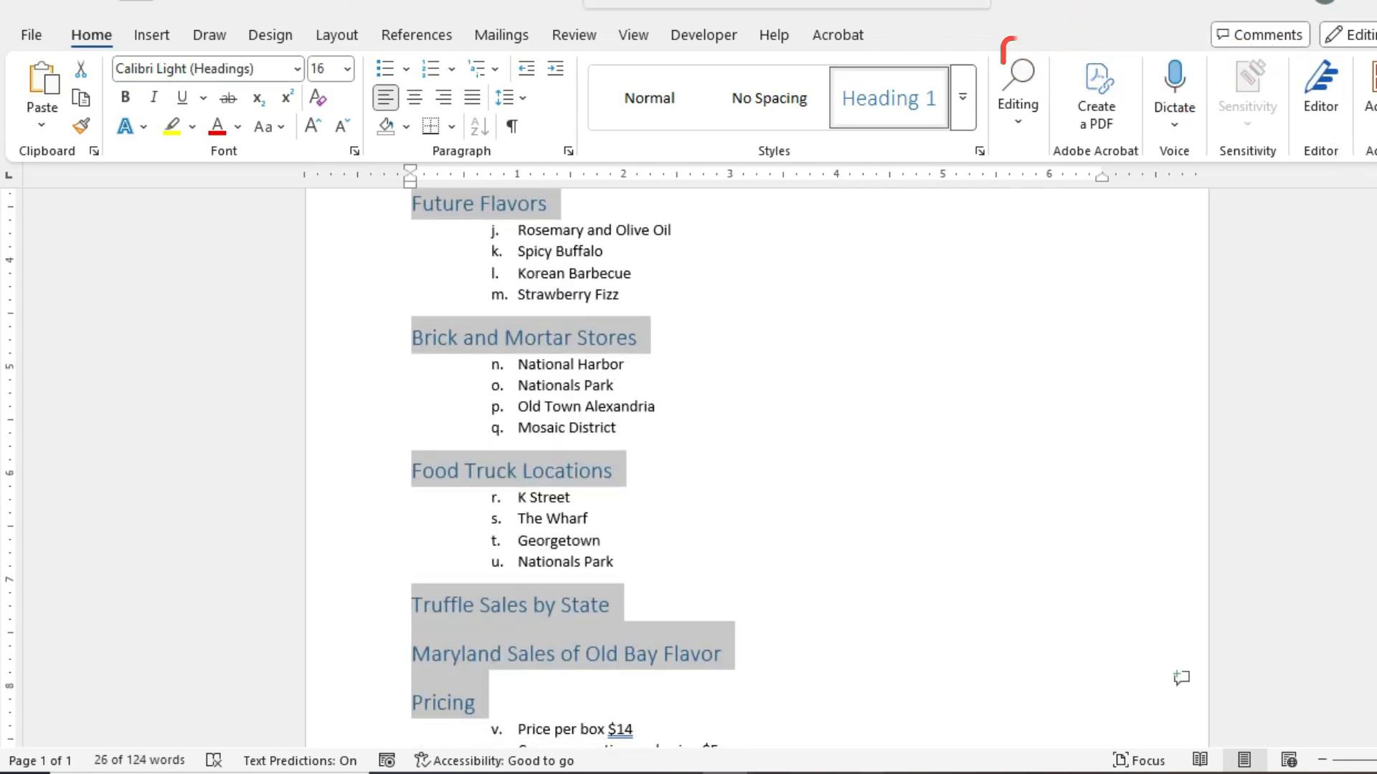
Apply the Heading 2 style to all lettered list items, from "Founded in 1996 in Washington DC" through "DIY Toppings $3".
{"action": "key", "text": "alt+Tab"}
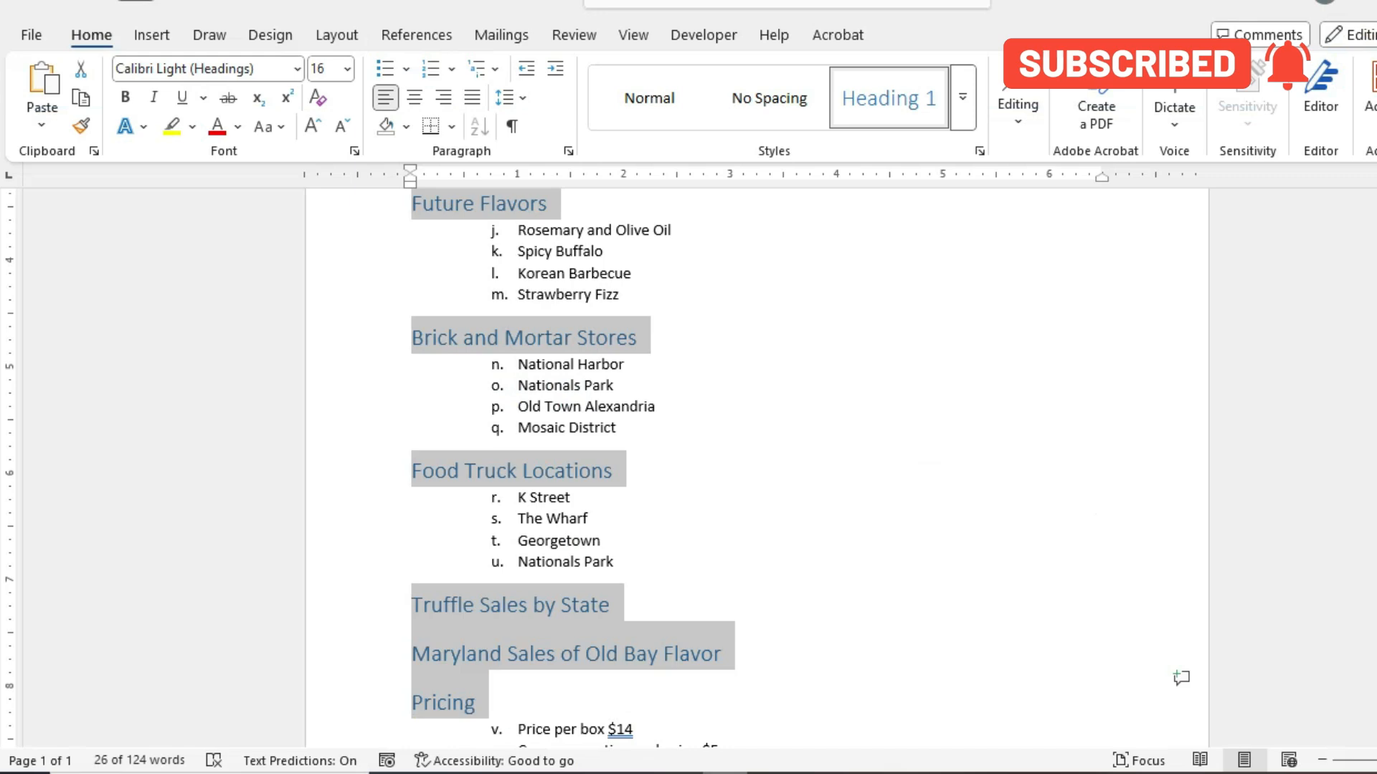
{"action": "scroll", "coordinate": [756, 466], "scroll_direction": "down", "scroll_amount": 1}
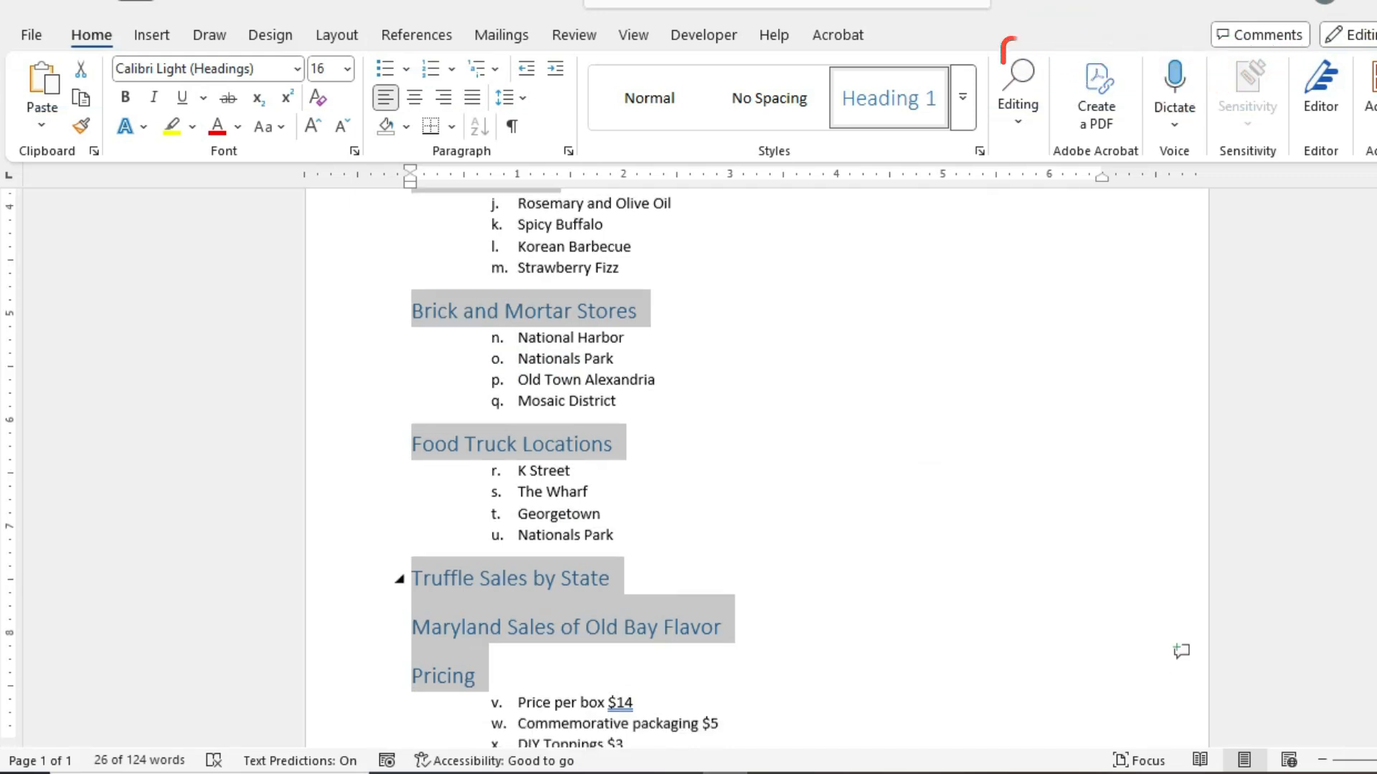
{"action": "scroll", "coordinate": [756, 466], "scroll_direction": "down", "scroll_amount": 2}
{"action": "scroll", "coordinate": [757, 466], "scroll_direction": "up", "scroll_amount": 7}
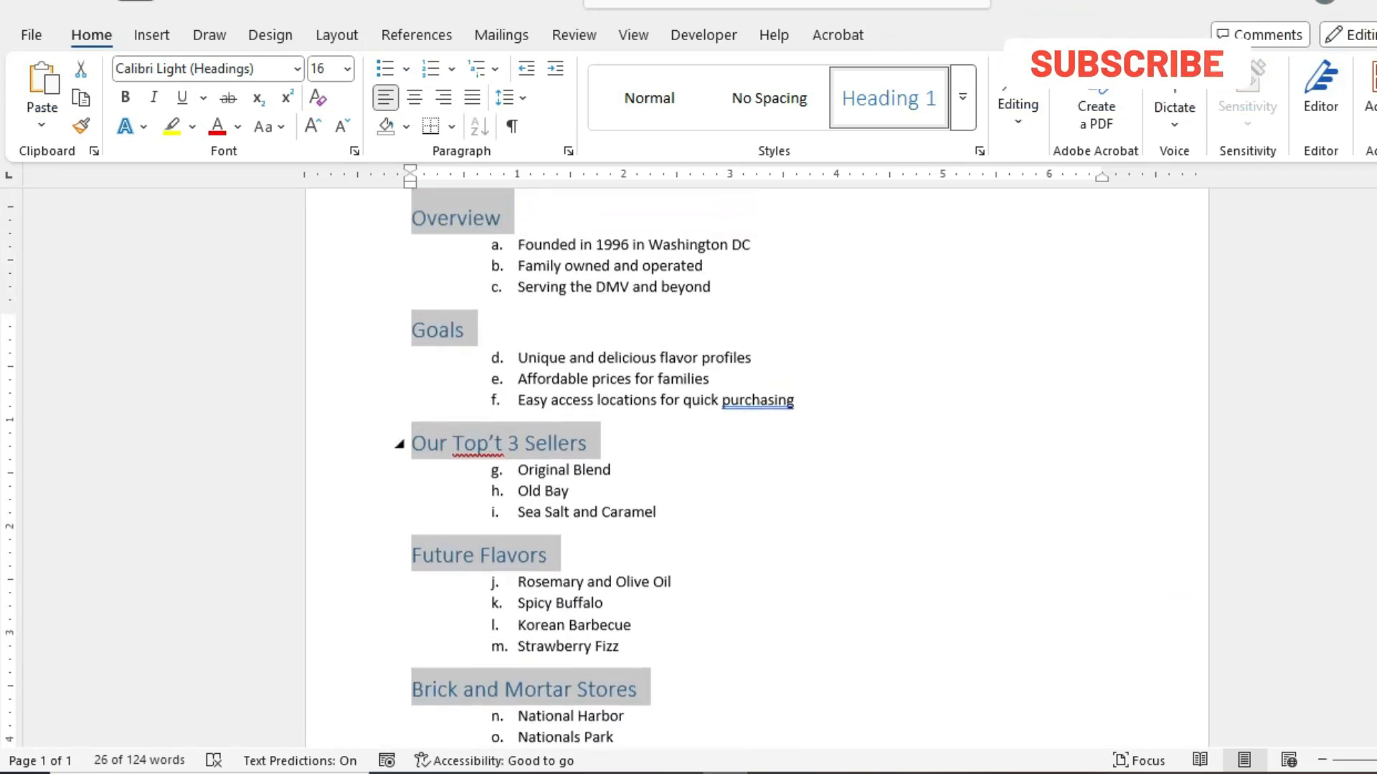
{"action": "scroll", "coordinate": [757, 466], "scroll_direction": "up", "scroll_amount": 3}
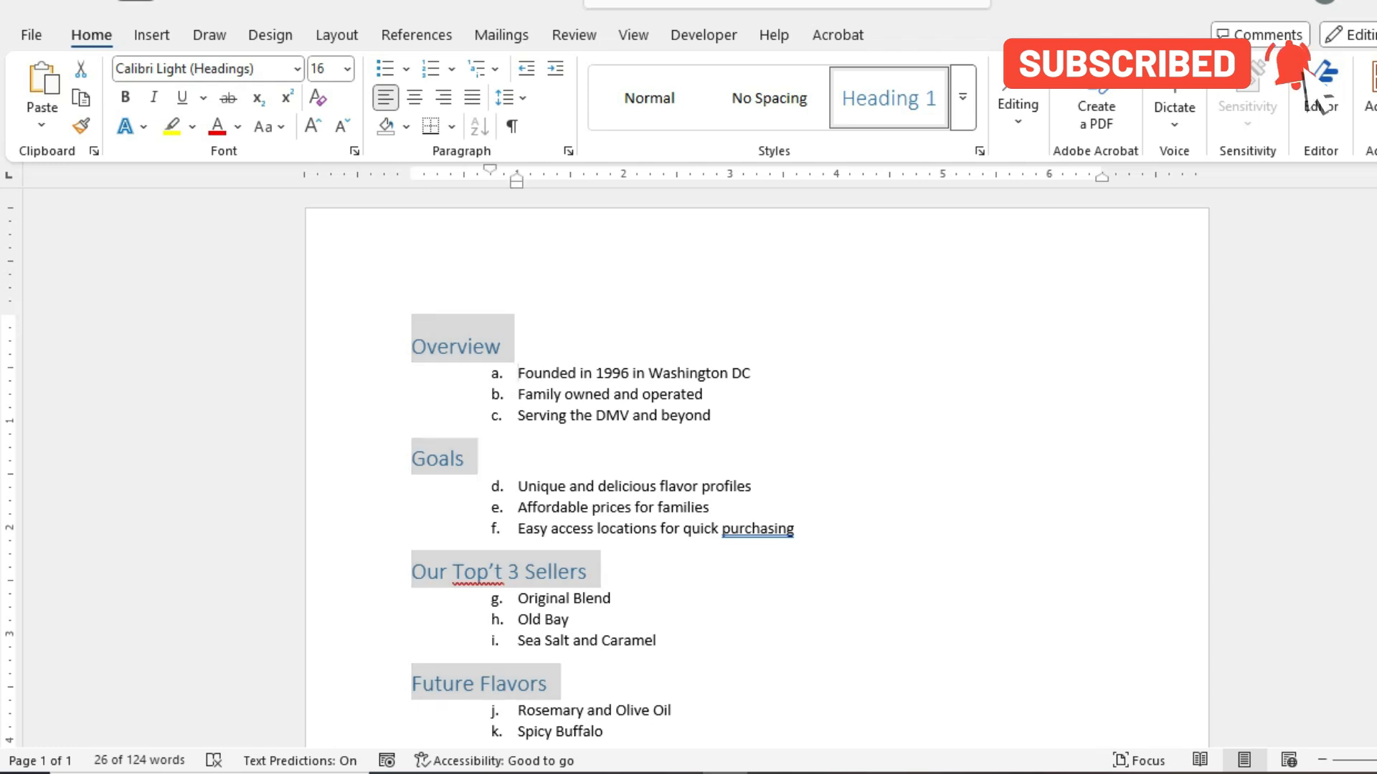
{"action": "left_click", "coordinate": [519, 374]}
{"action": "left_click_drag", "start_coordinate": [519, 373], "coordinate": [713, 420]}
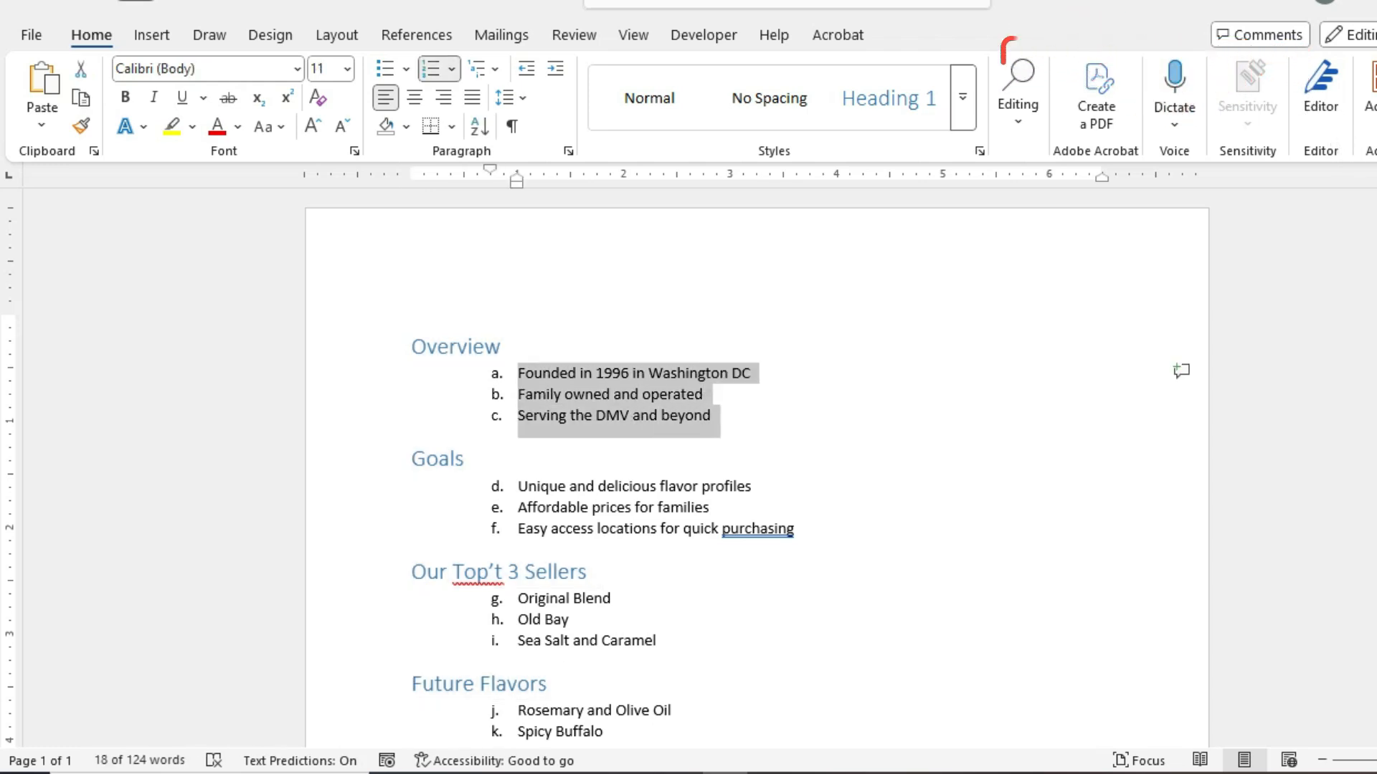
{"action": "left_click_drag", "start_coordinate": [518, 486], "coordinate": [794, 528]}
{"action": "scroll", "coordinate": [756, 473], "scroll_direction": "down", "scroll_amount": 4}
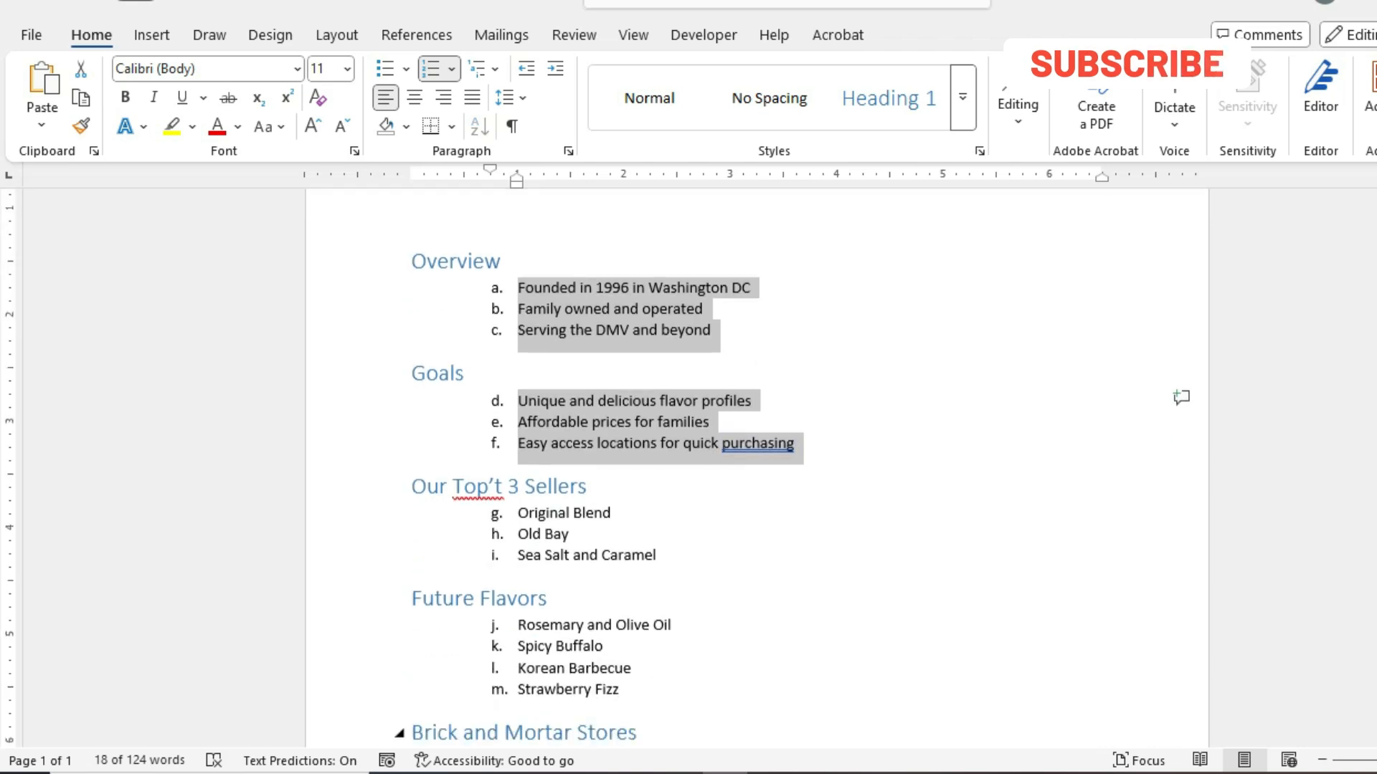
{"action": "left_click_drag", "start_coordinate": [519, 332], "coordinate": [658, 390]}
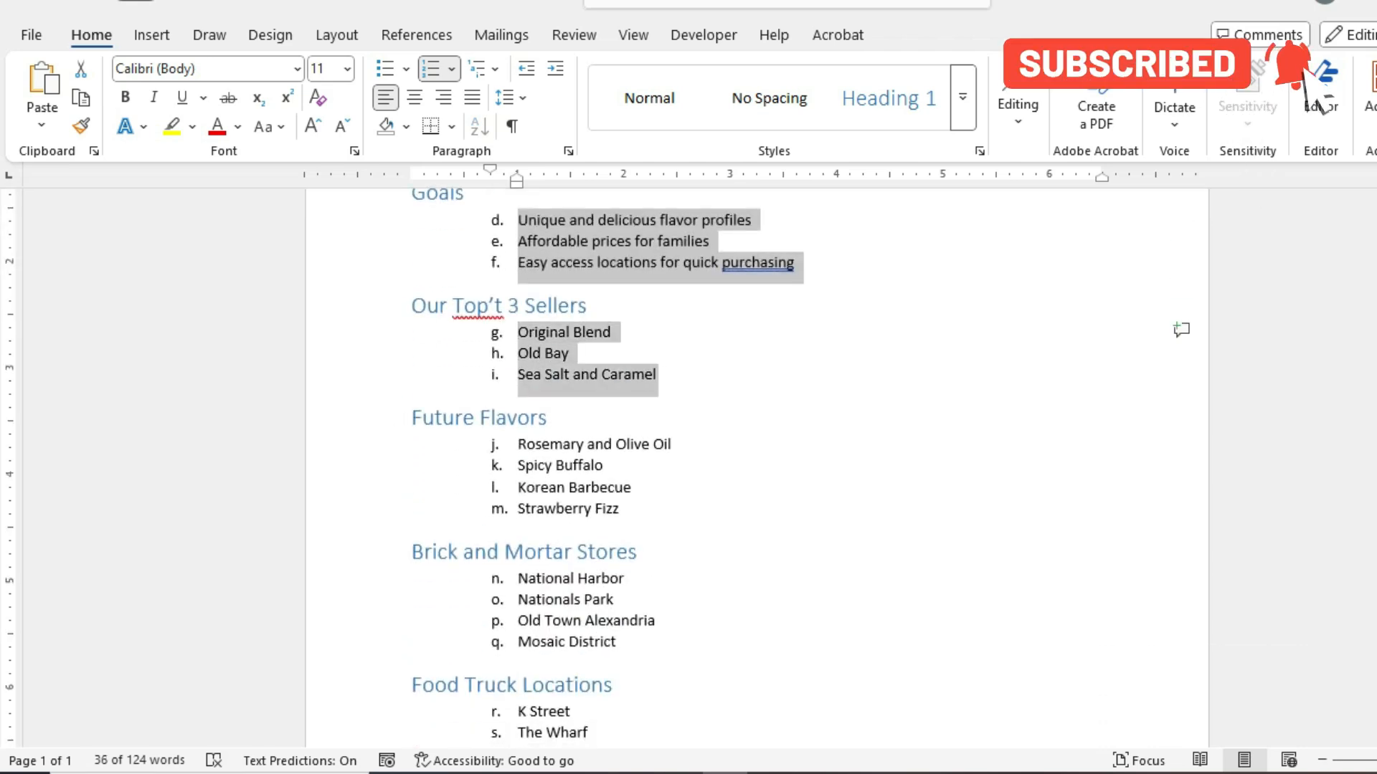
{"action": "scroll", "coordinate": [757, 466], "scroll_direction": "down", "scroll_amount": 3}
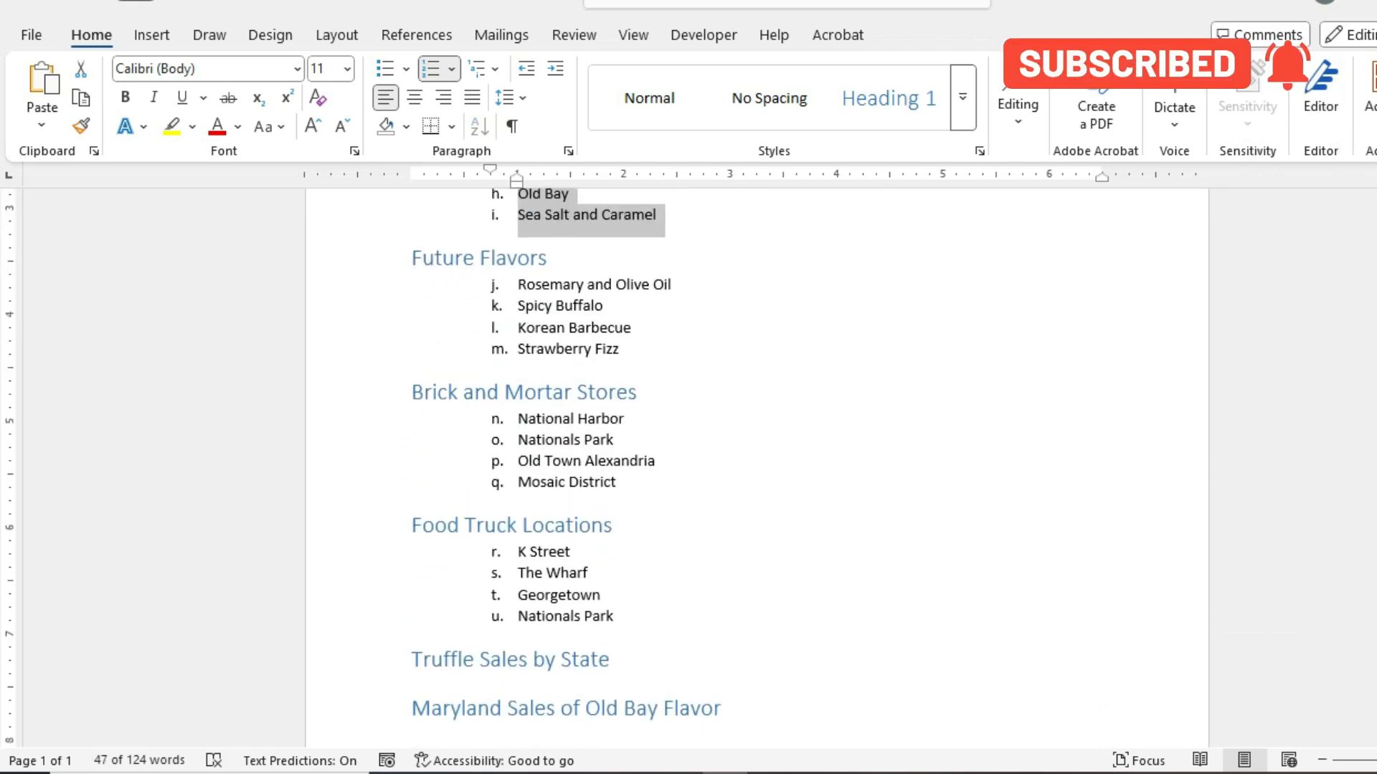
{"action": "left_click_drag", "start_coordinate": [518, 284], "coordinate": [620, 350]}
{"action": "scroll", "coordinate": [545, 488], "scroll_direction": "down", "scroll_amount": 1}
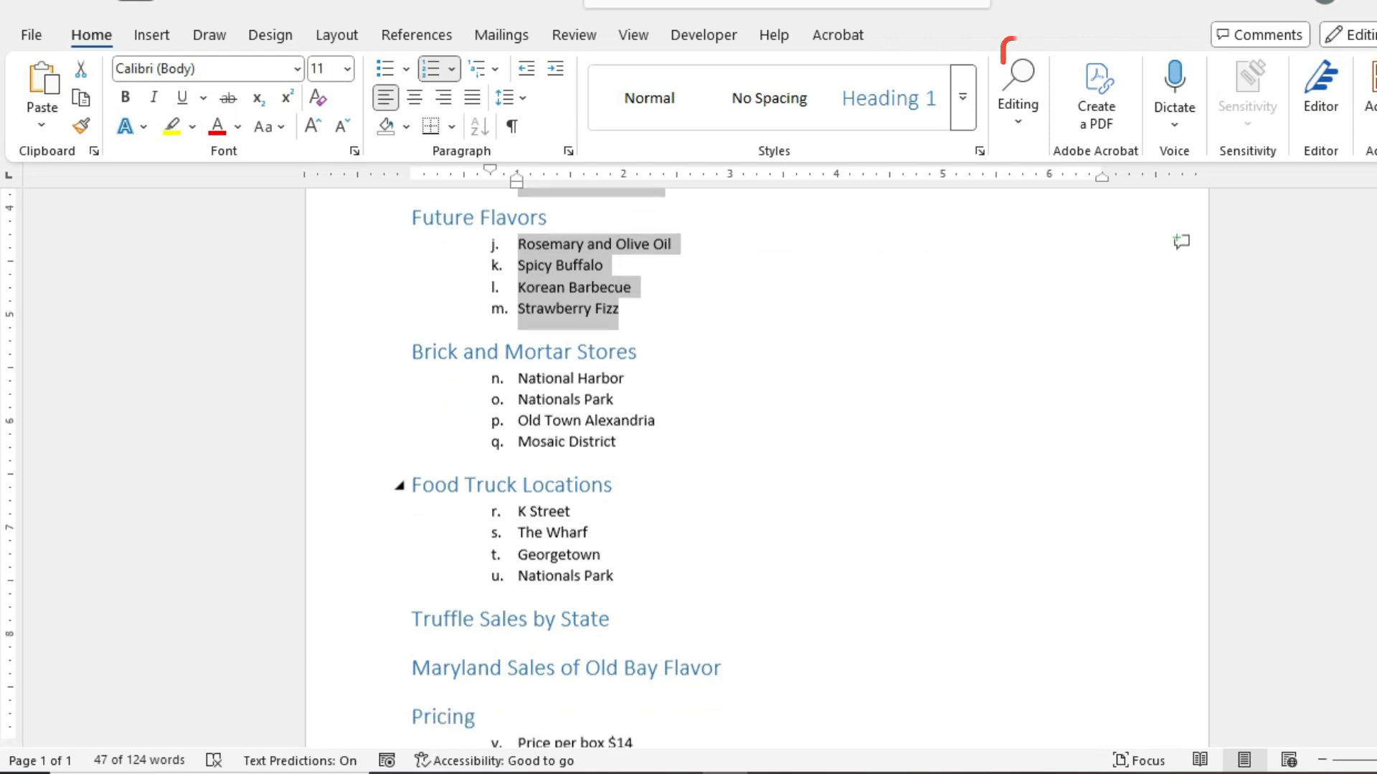
{"action": "scroll", "coordinate": [757, 466], "scroll_direction": "down", "scroll_amount": 2}
{"action": "left_click_drag", "start_coordinate": [517, 312], "coordinate": [617, 376]}
{"action": "scroll", "coordinate": [757, 466], "scroll_direction": "down", "scroll_amount": 3}
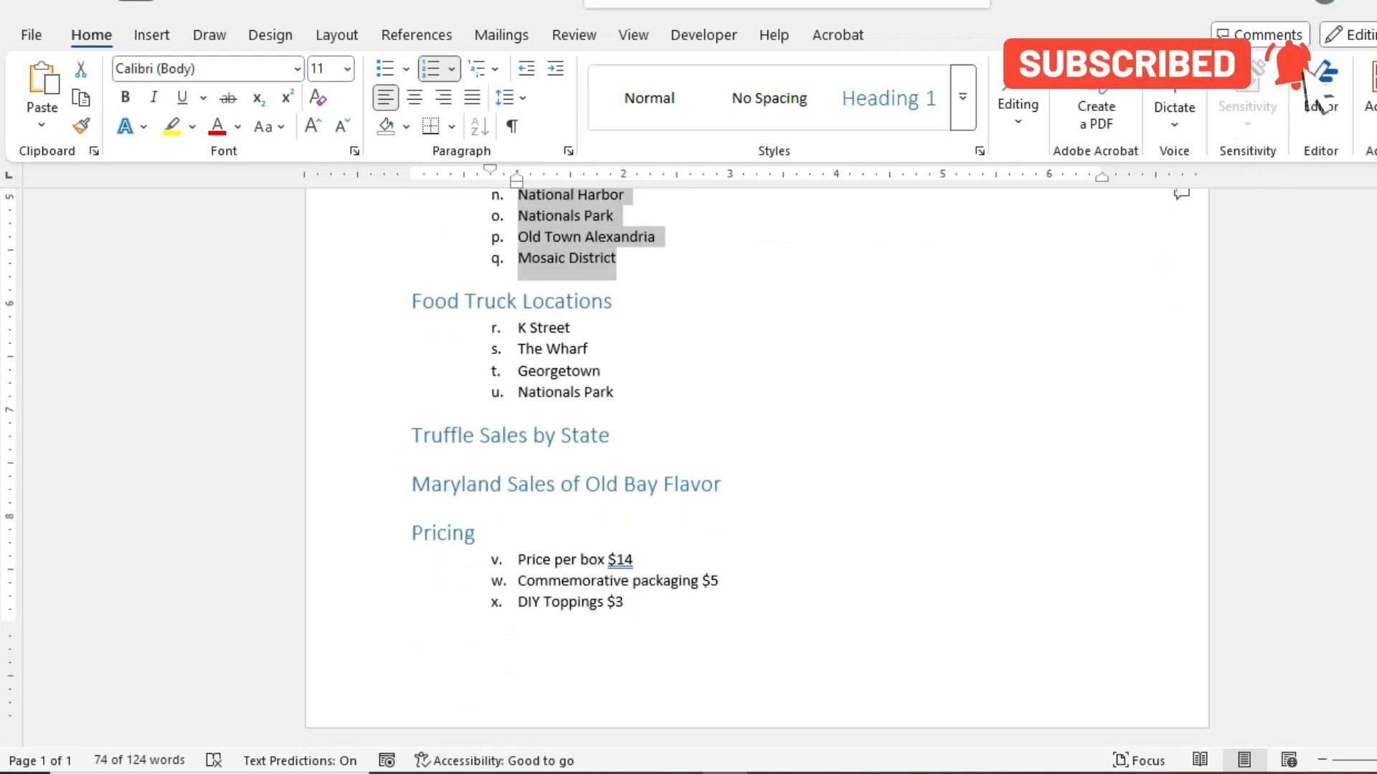
{"action": "left_click_drag", "start_coordinate": [518, 322], "coordinate": [621, 401]}
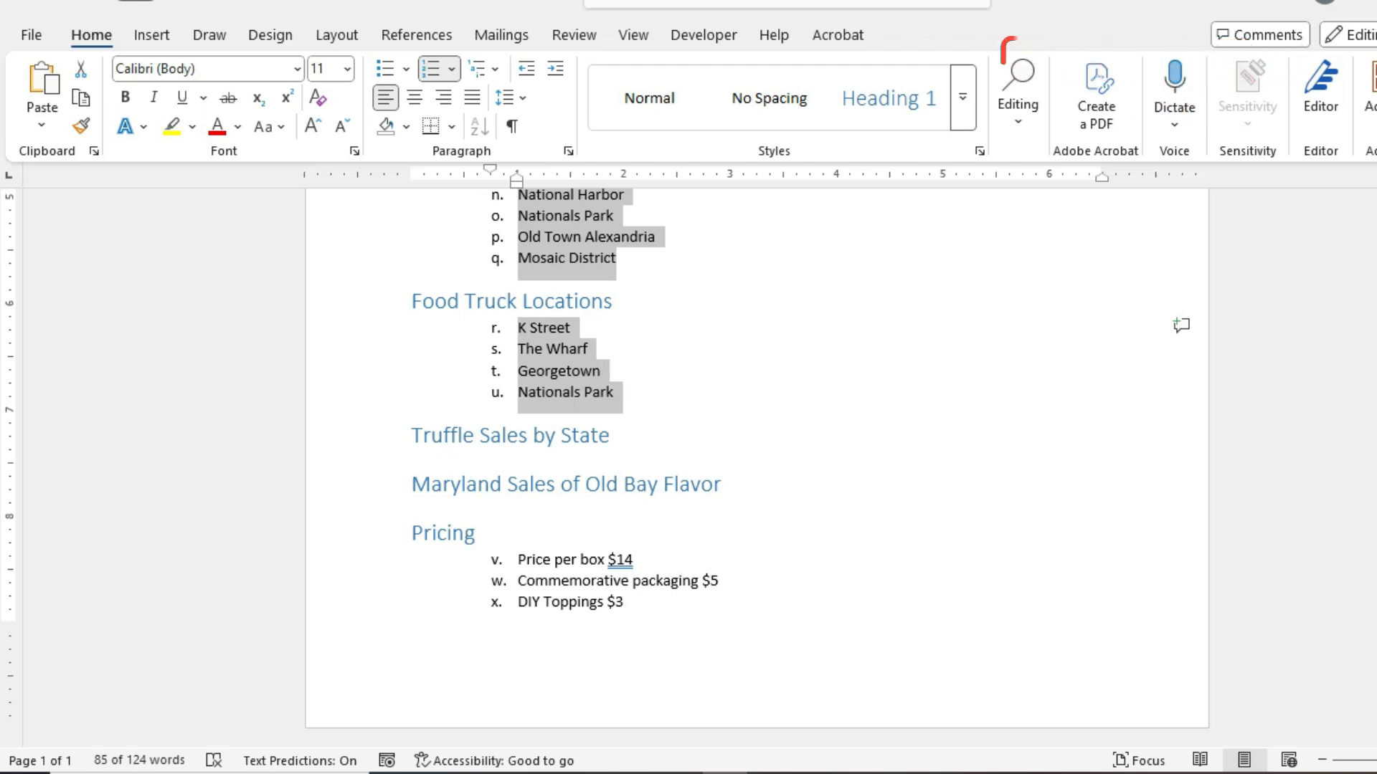
{"action": "left_click_drag", "start_coordinate": [518, 555], "coordinate": [631, 609]}
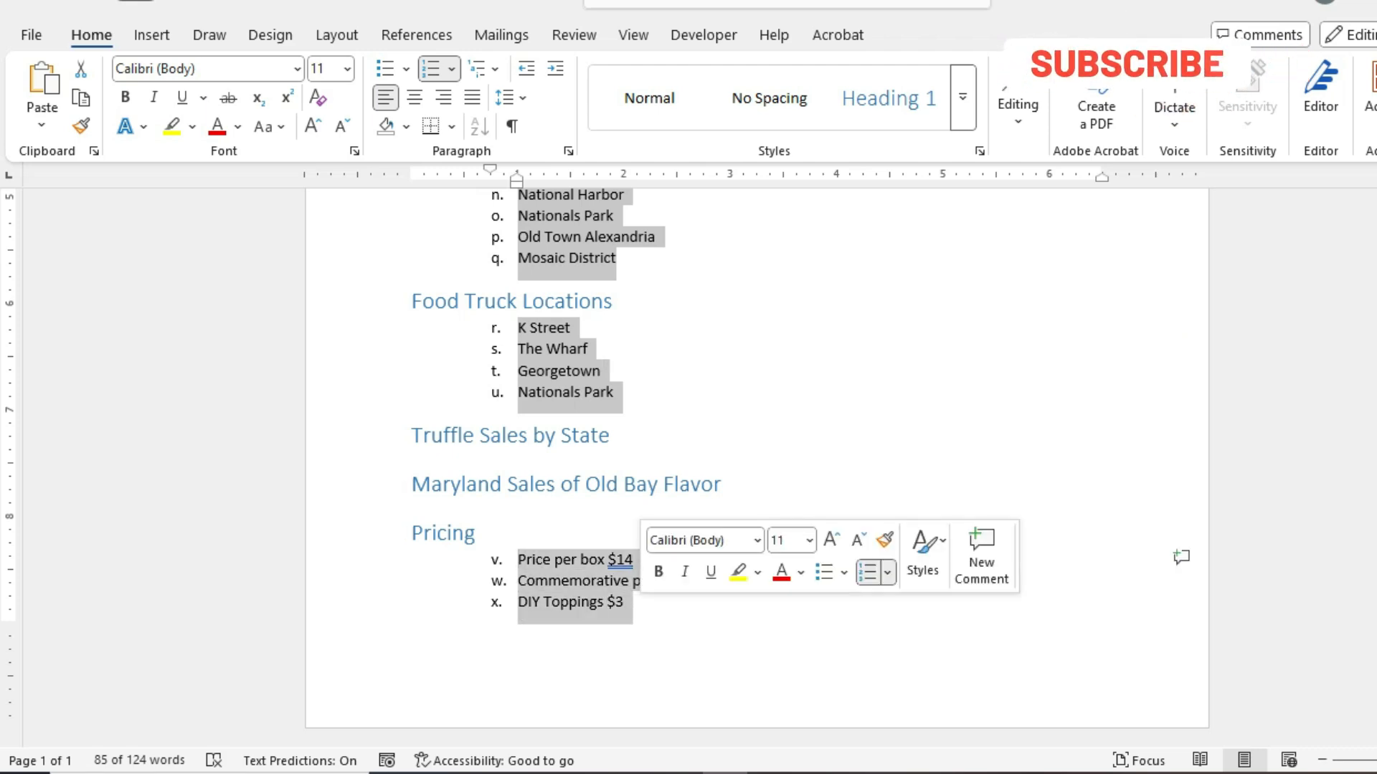
{"action": "left_click", "coordinate": [962, 97]}
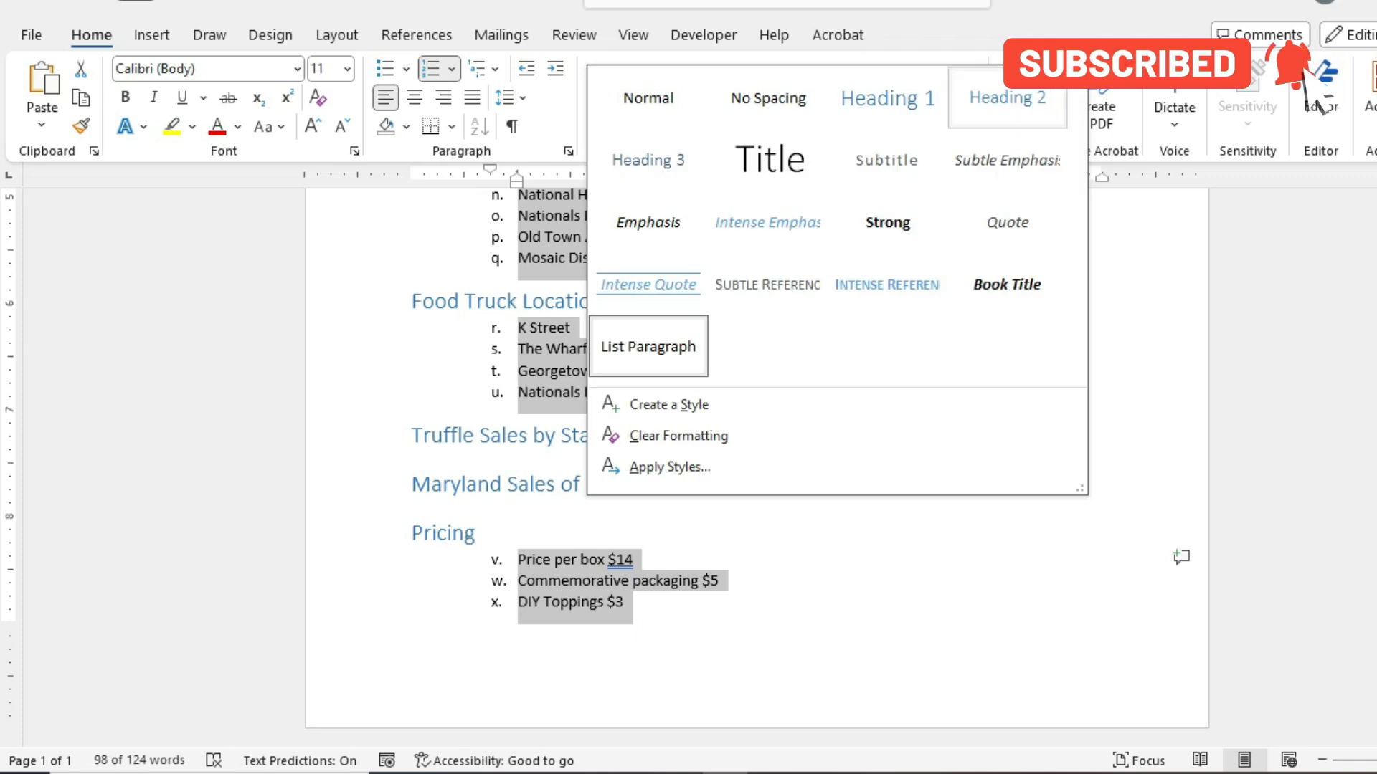
{"action": "left_click", "coordinate": [1007, 97]}
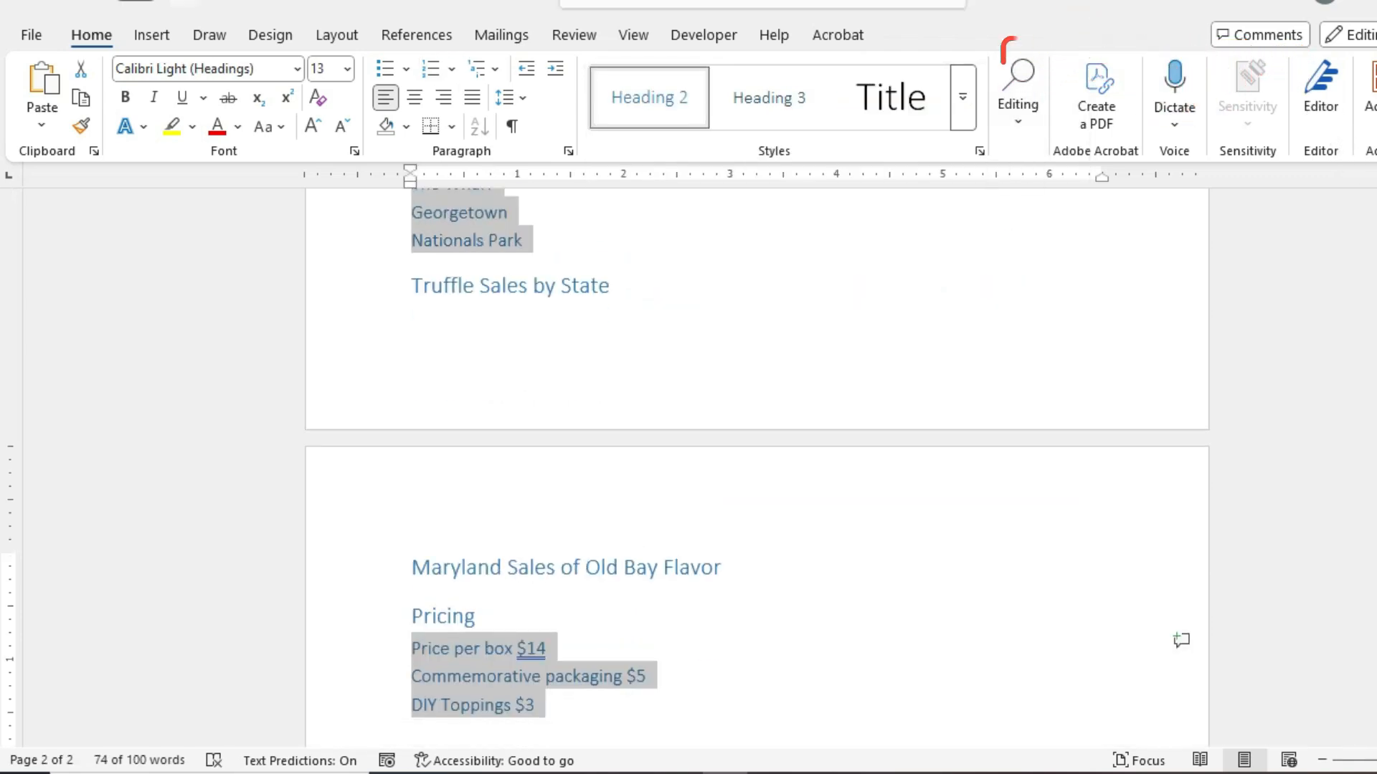
Change the document's theme colors to Red Orange.
{"action": "scroll", "coordinate": [756, 466], "scroll_direction": "up", "scroll_amount": 2}
{"action": "scroll", "coordinate": [757, 466], "scroll_direction": "down", "scroll_amount": 5}
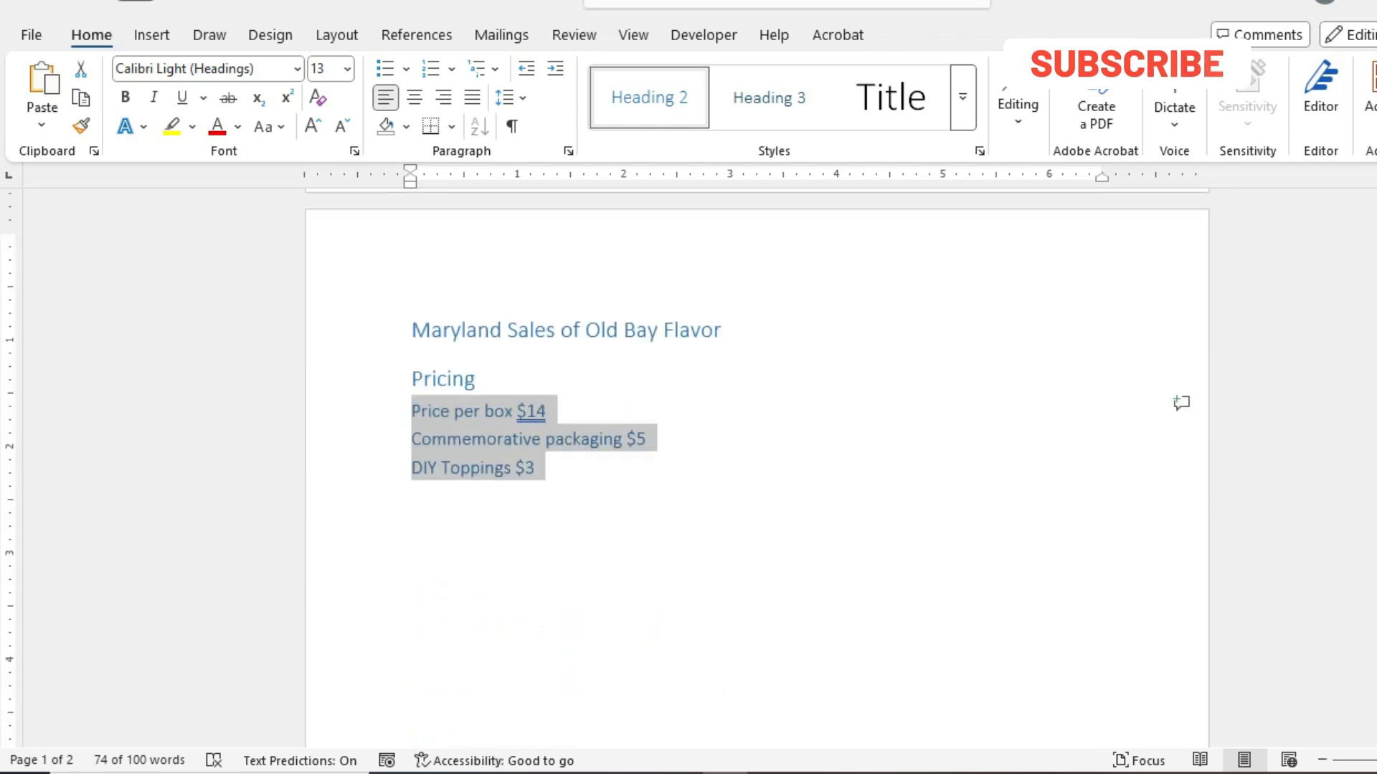
{"action": "scroll", "coordinate": [756, 466], "scroll_direction": "down", "scroll_amount": 1}
{"action": "key", "text": "alt+Tab"}
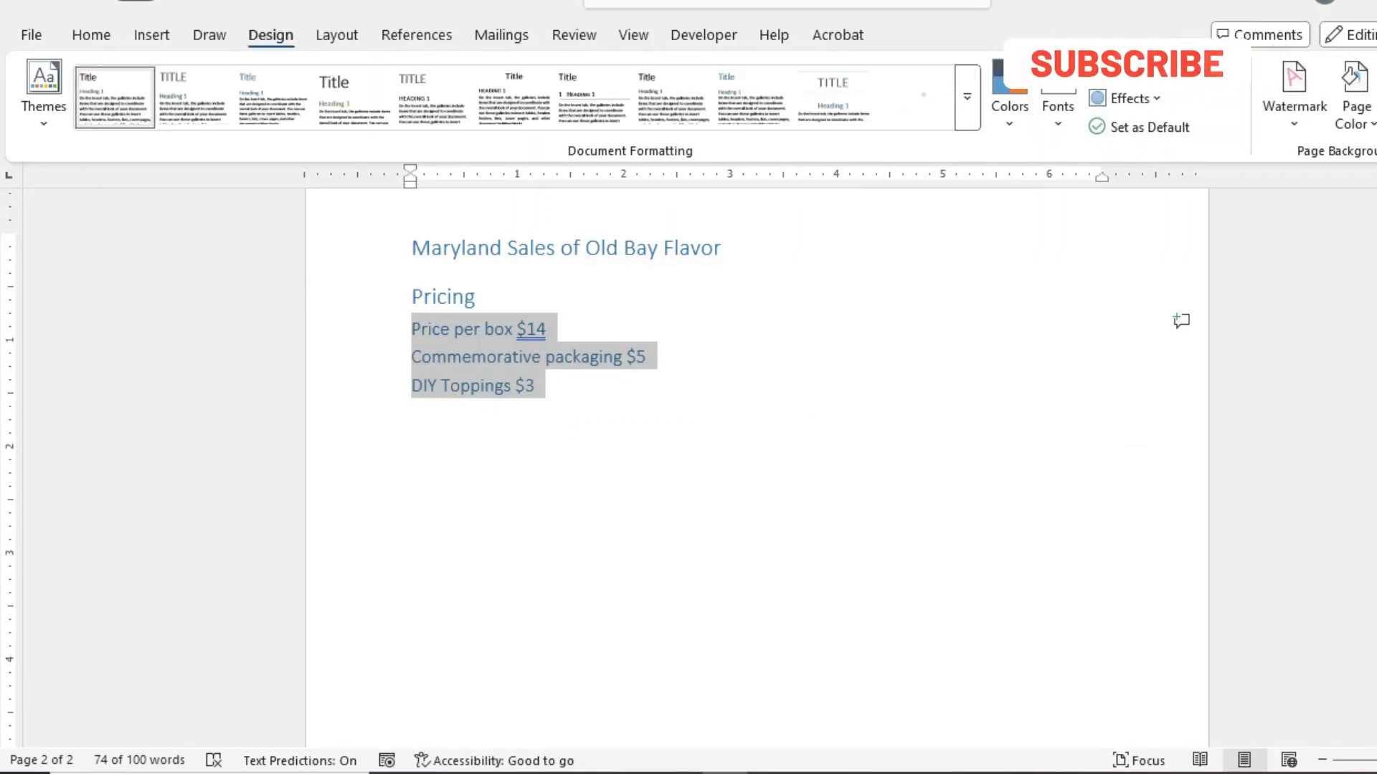
{"action": "left_click", "coordinate": [1009, 108]}
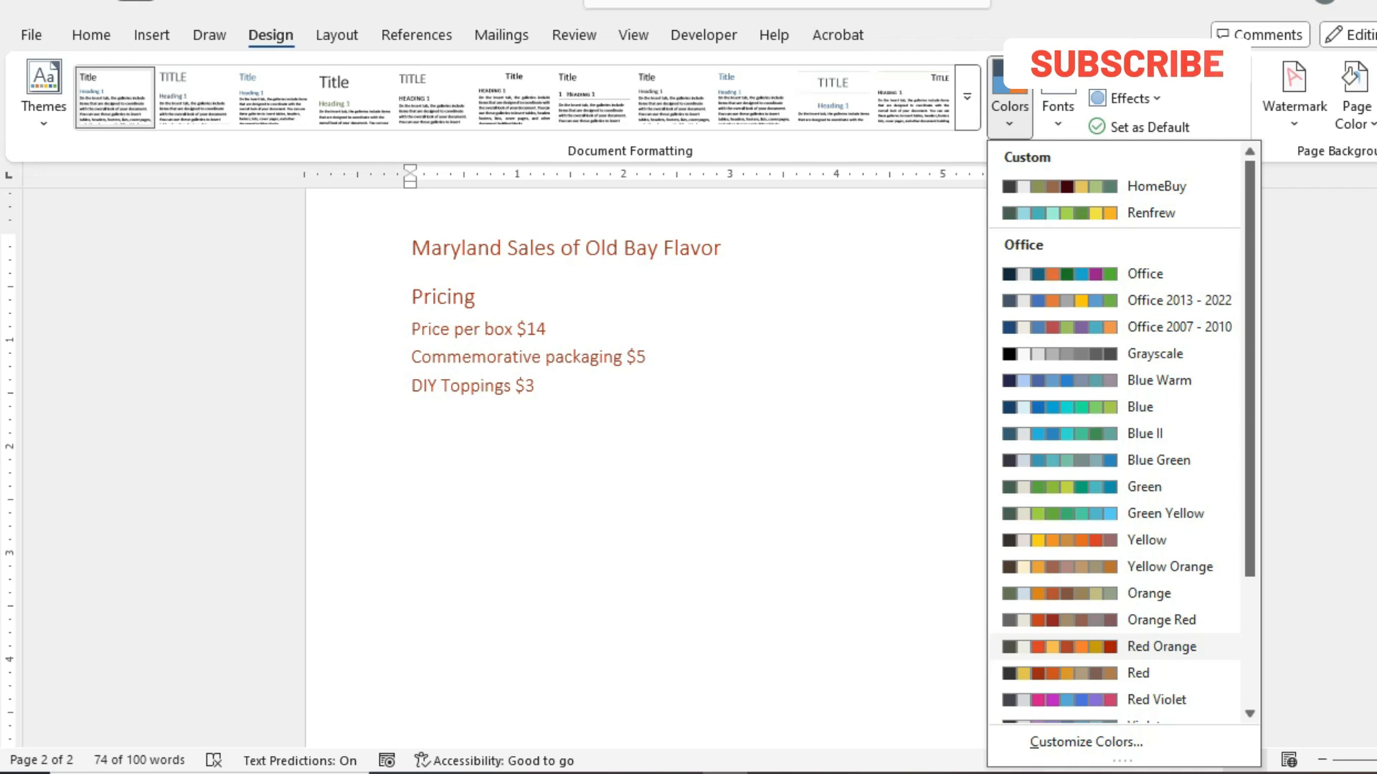
{"action": "left_click", "coordinate": [1162, 646]}
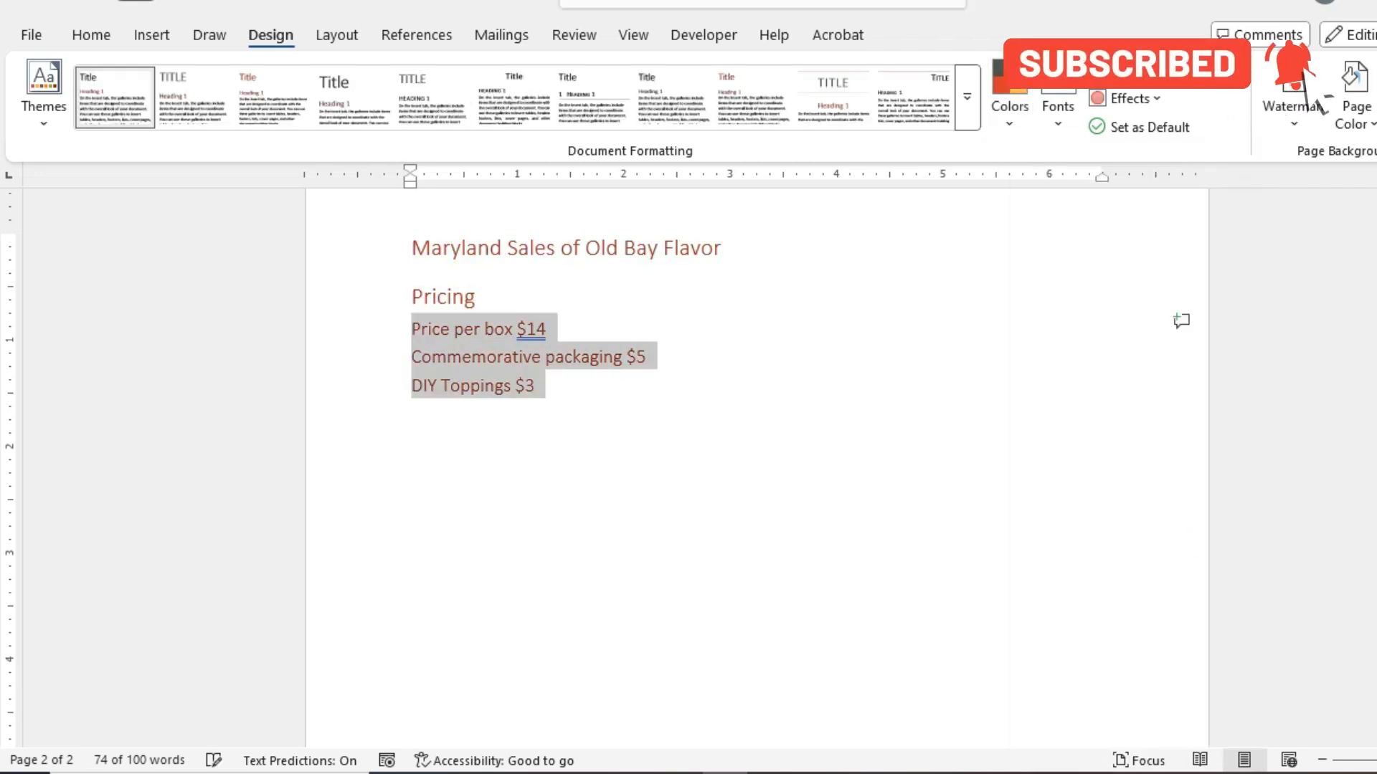
Switch to the project instructions PDF and copy the file name "Top't Corn Outline for Import" from step 3d.
{"action": "scroll", "coordinate": [757, 567], "scroll_direction": "up", "scroll_amount": 3}
{"action": "scroll", "coordinate": [757, 466], "scroll_direction": "up", "scroll_amount": 10}
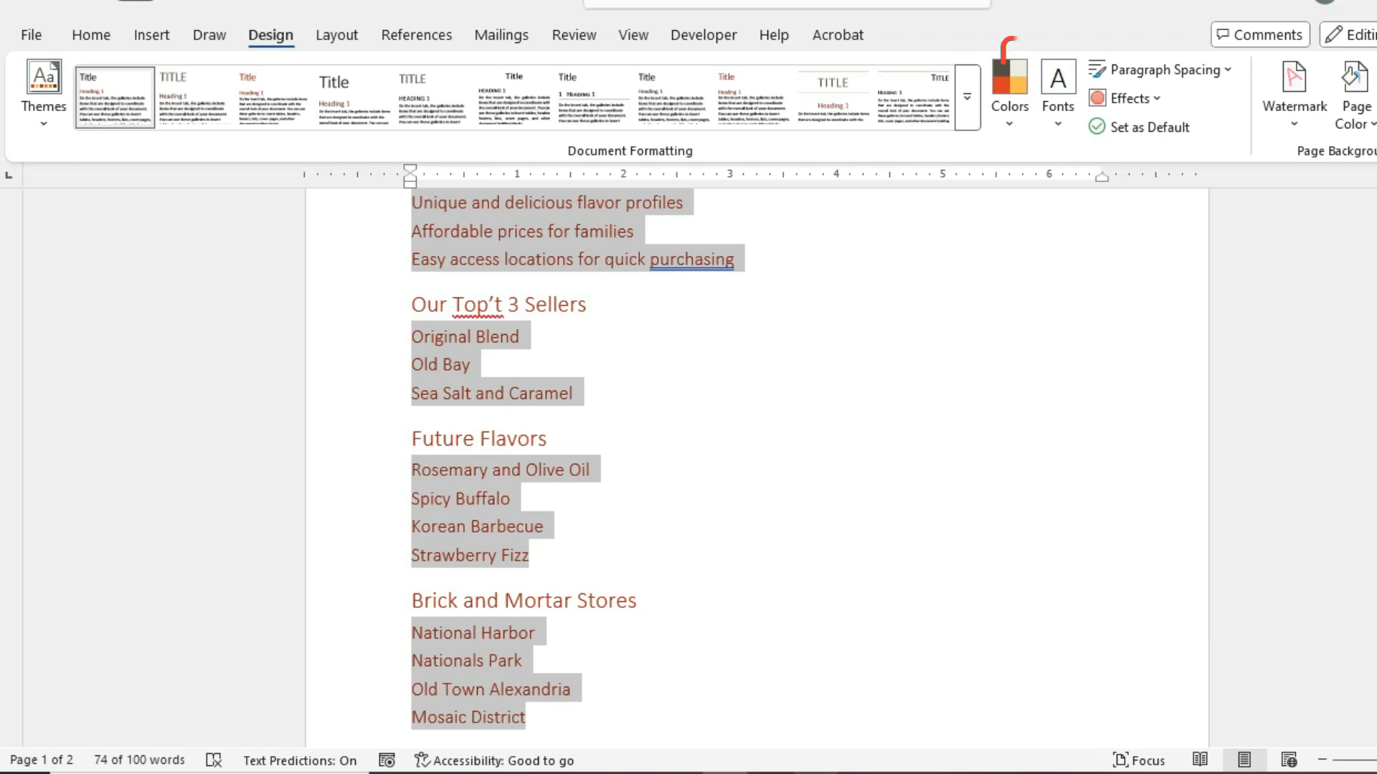
{"action": "key", "text": "alt+Tab"}
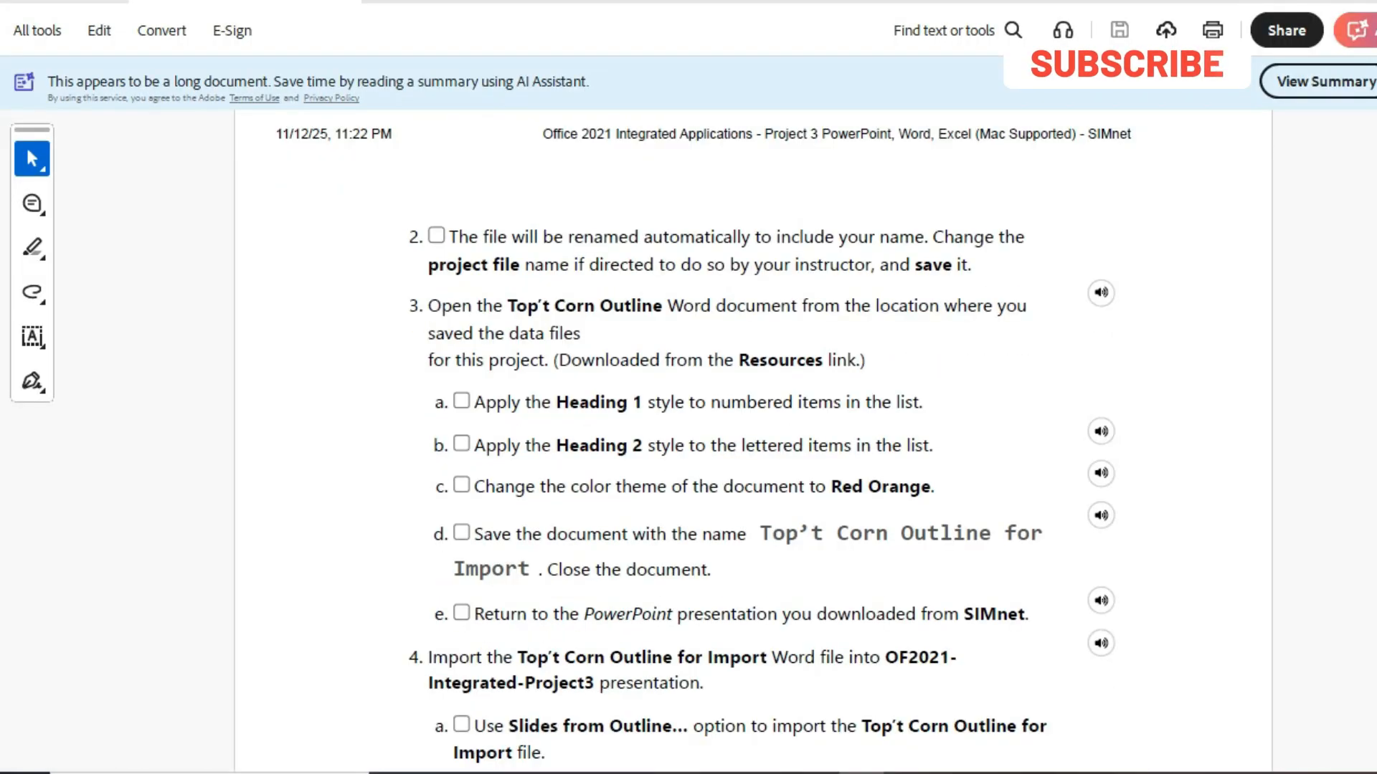
{"action": "scroll", "coordinate": [763, 430], "scroll_direction": "down", "scroll_amount": 1}
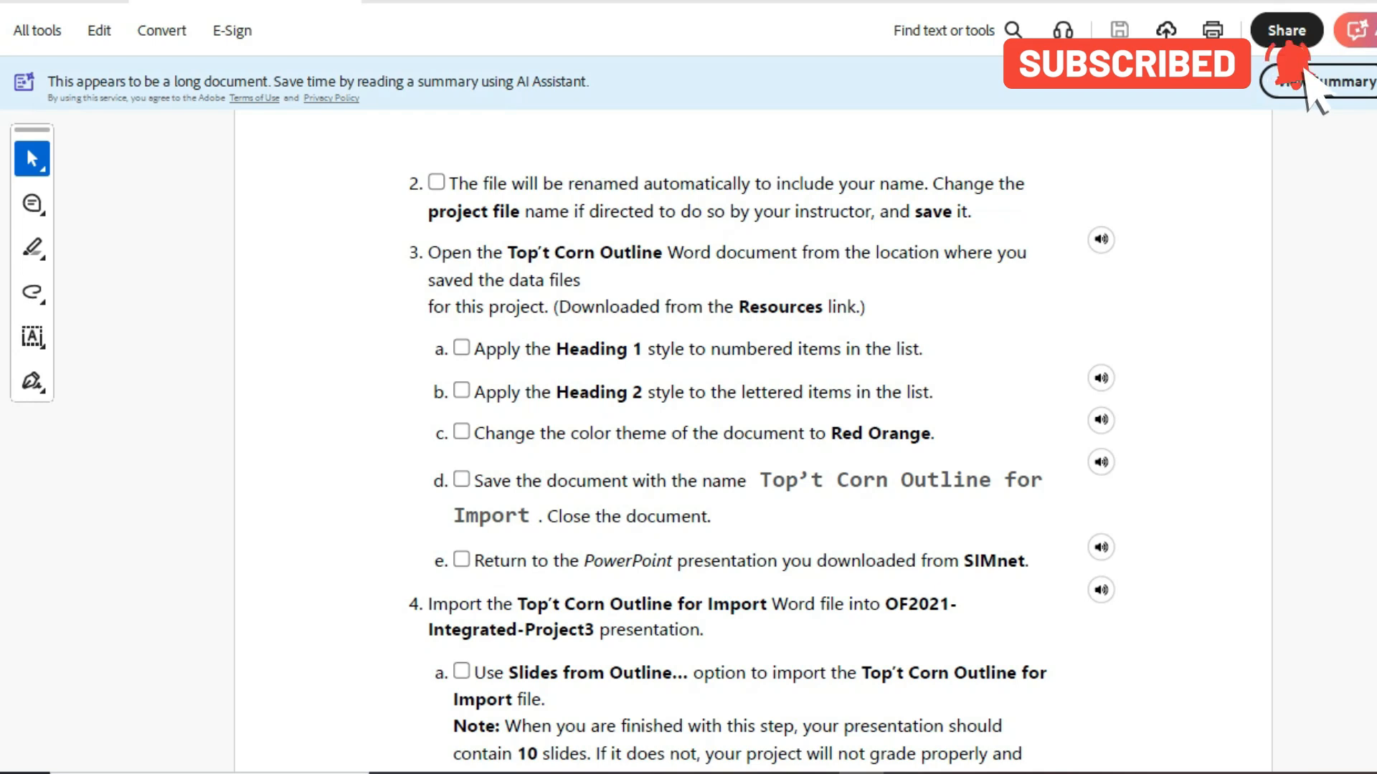
{"action": "left_click_drag", "start_coordinate": [773, 480], "coordinate": [529, 516]}
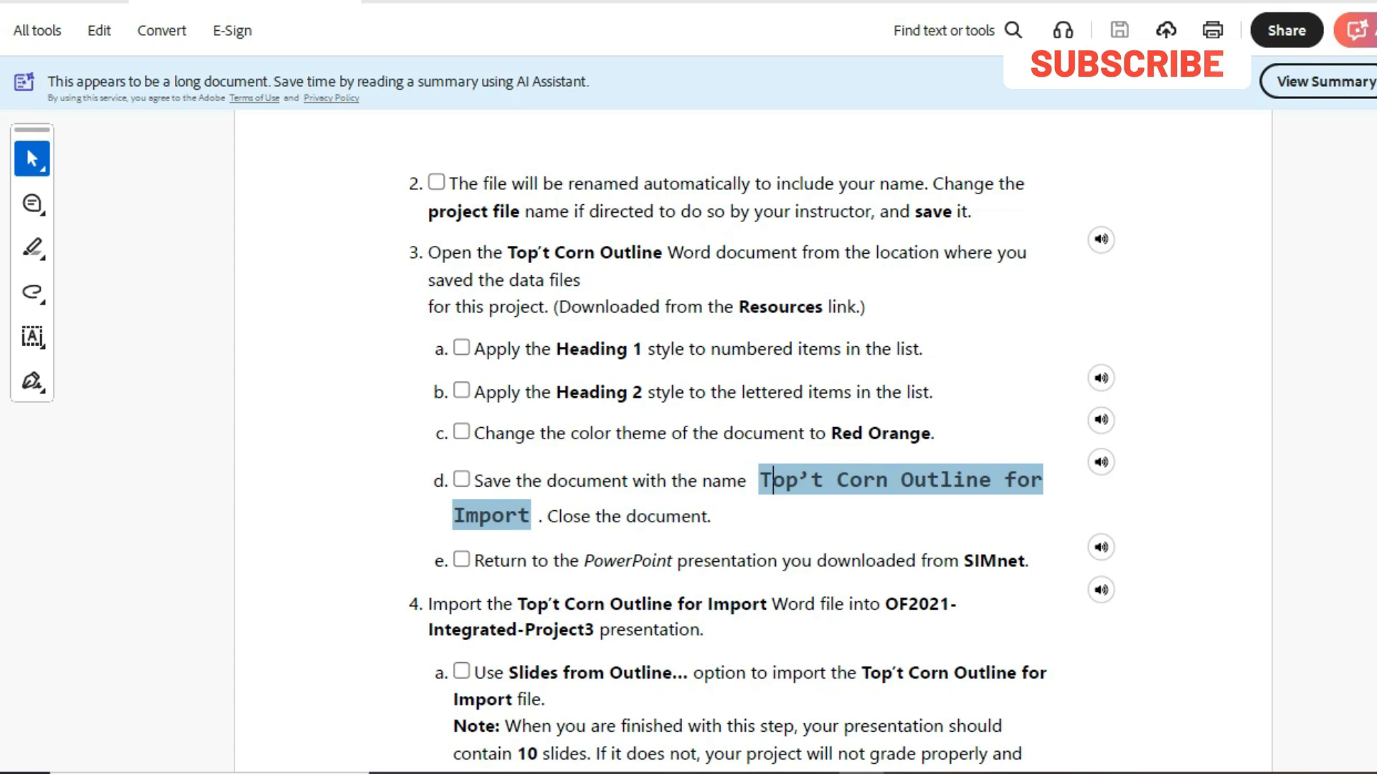
{"action": "right_click", "coordinate": [776, 486]}
{"action": "left_click", "coordinate": [836, 606]}
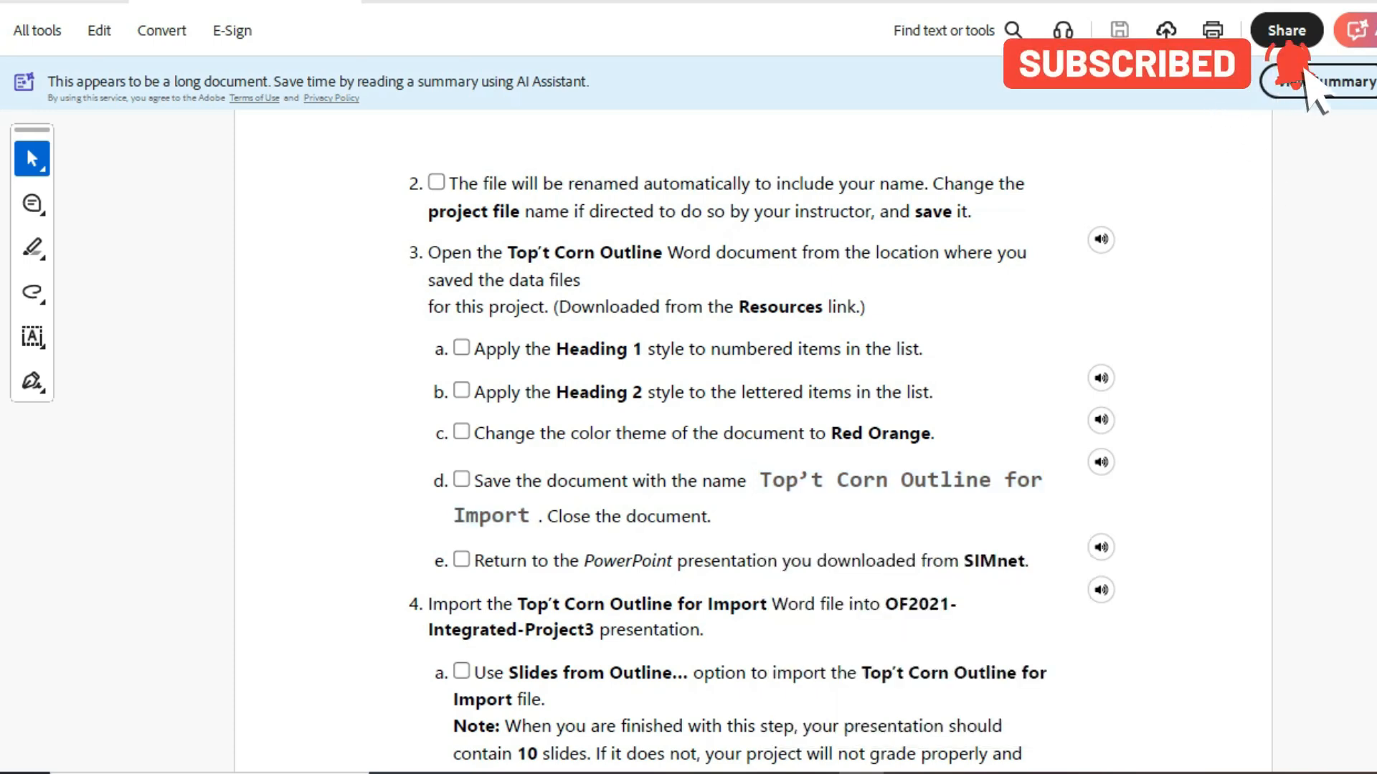
{"action": "left_click_drag", "start_coordinate": [758, 479], "coordinate": [530, 517]}
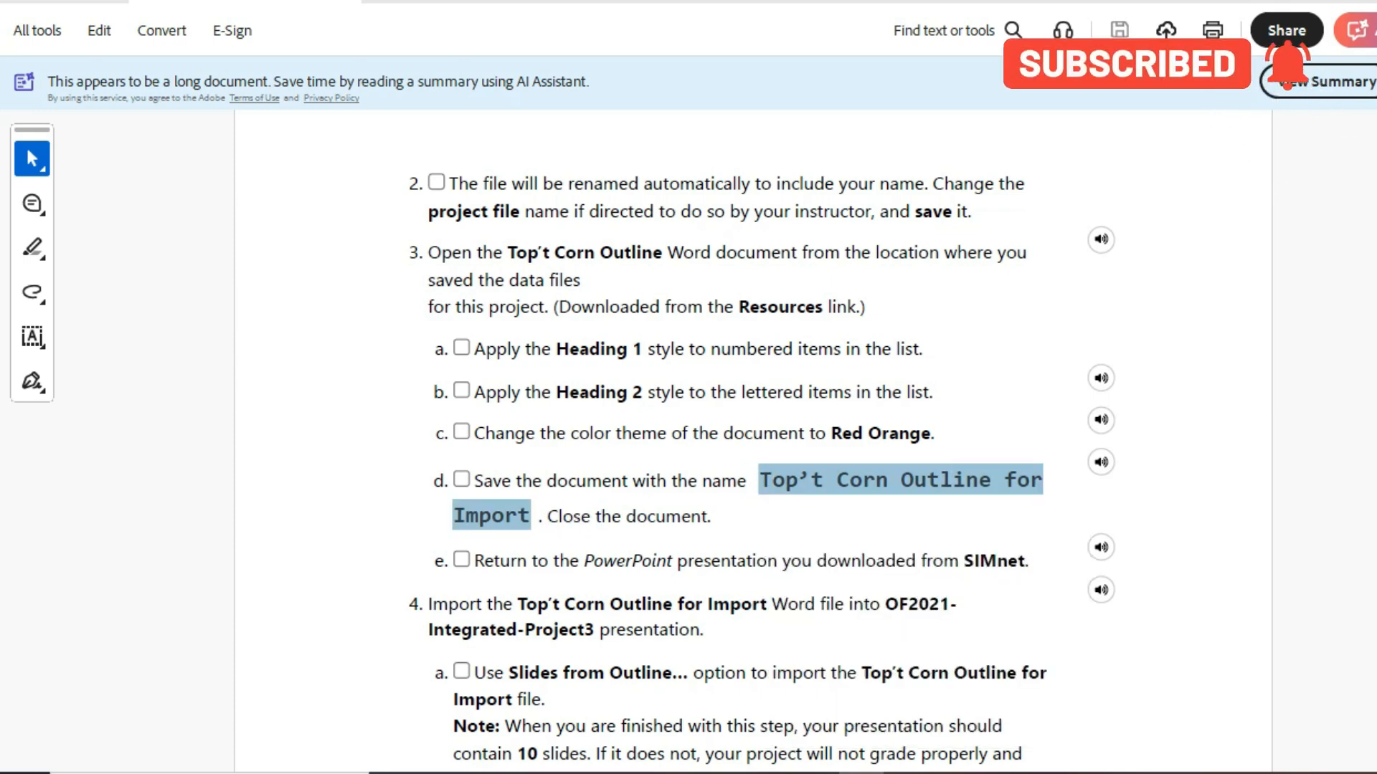
{"action": "right_click", "coordinate": [526, 522]}
{"action": "left_click", "coordinate": [606, 606]}
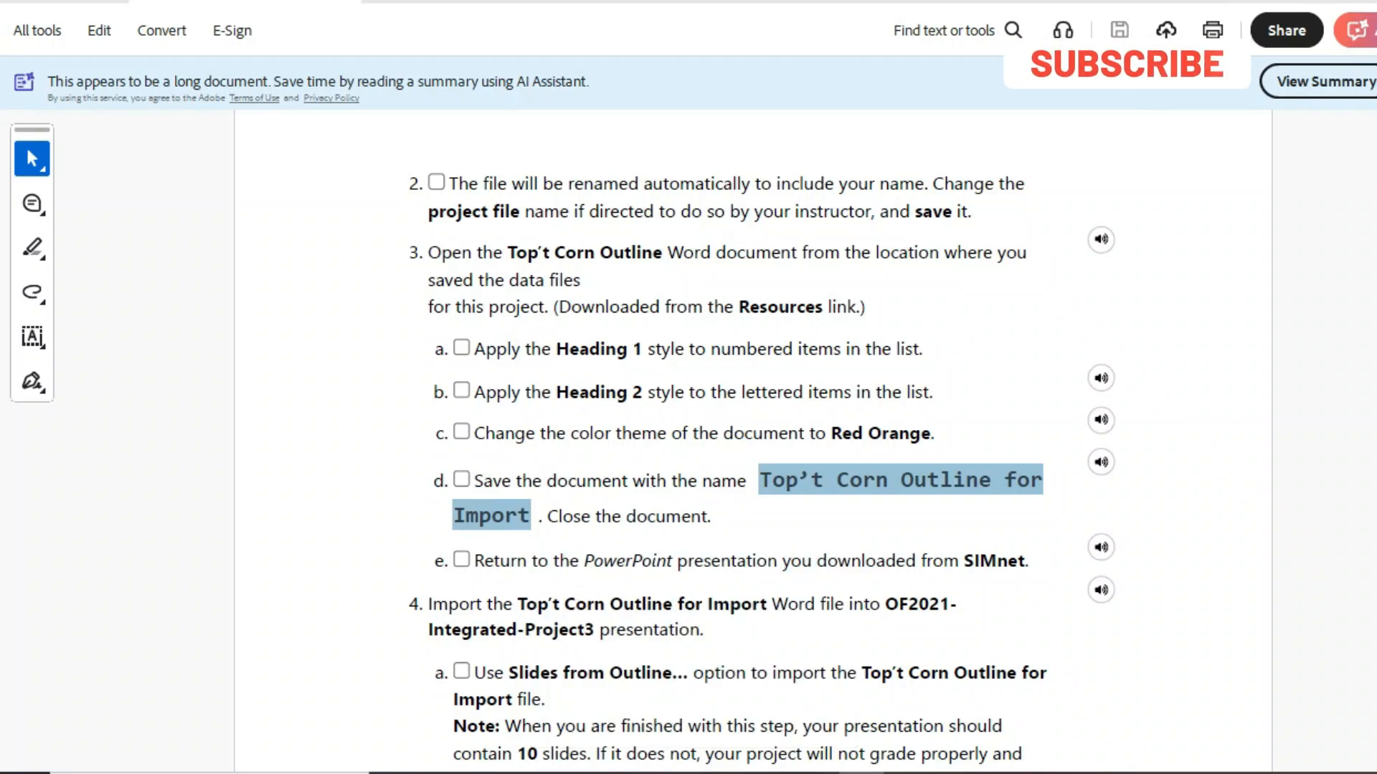
Switch to the outline in Word and save it as a Word document named "Top't Corn Outline for Import" in the project folder.
{"action": "key", "text": "alt+Tab"}
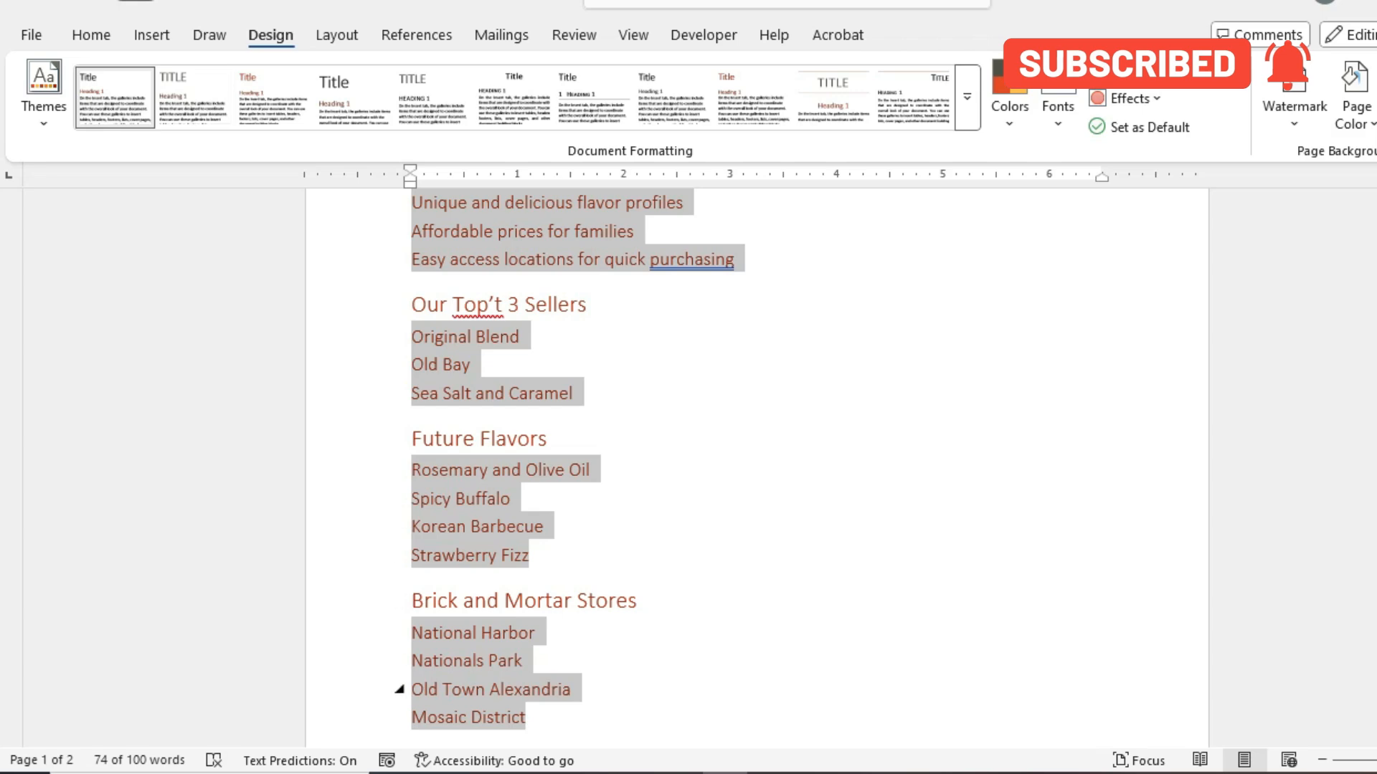
{"action": "left_click", "coordinate": [527, 718]}
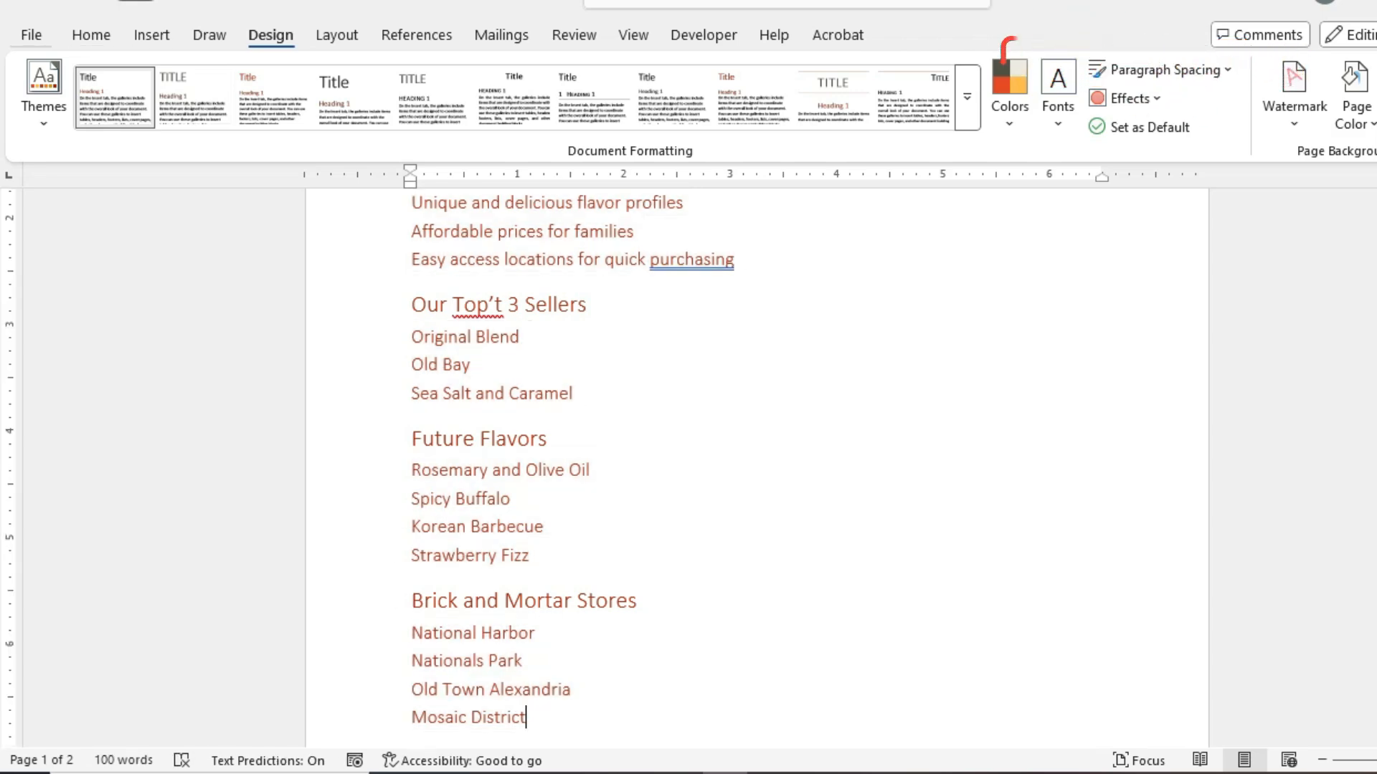
{"action": "key", "text": "alt+f"}
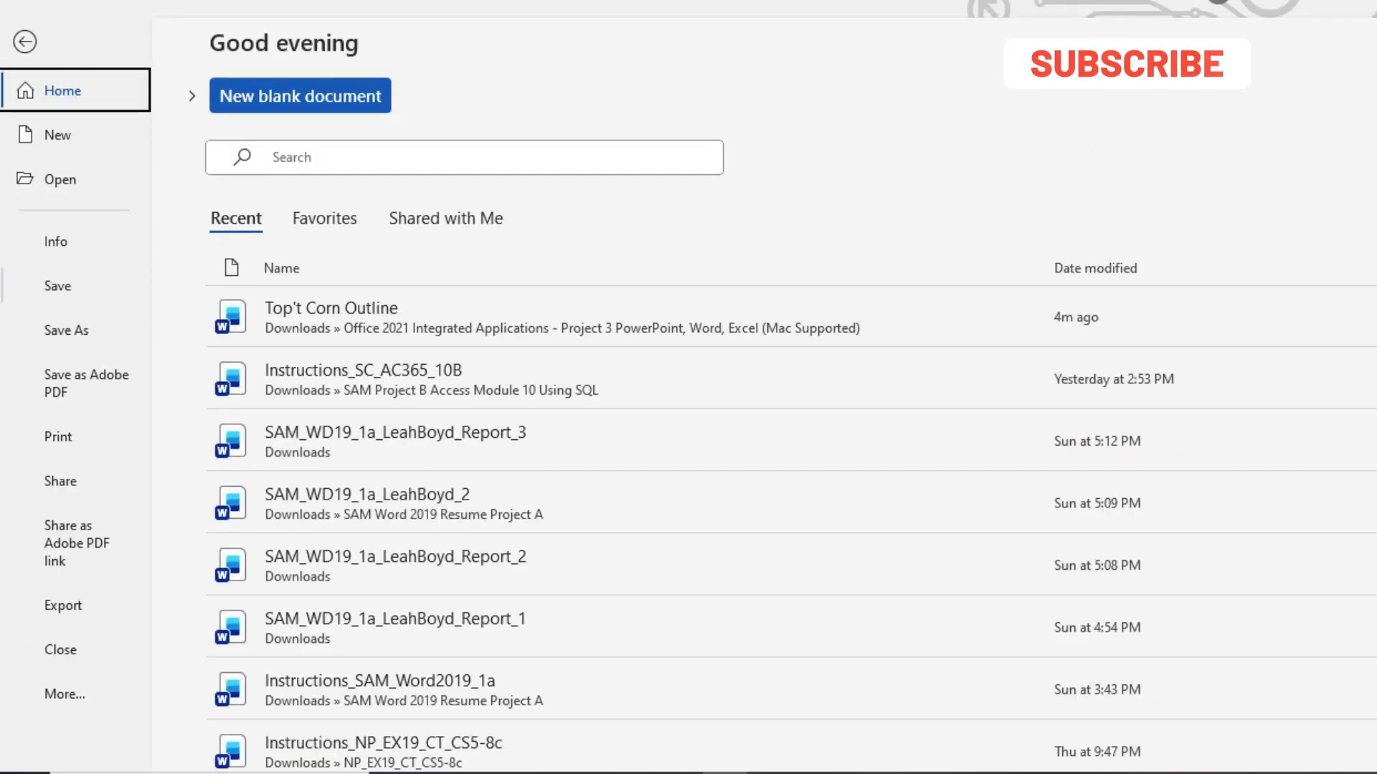
{"action": "left_click", "coordinate": [67, 331]}
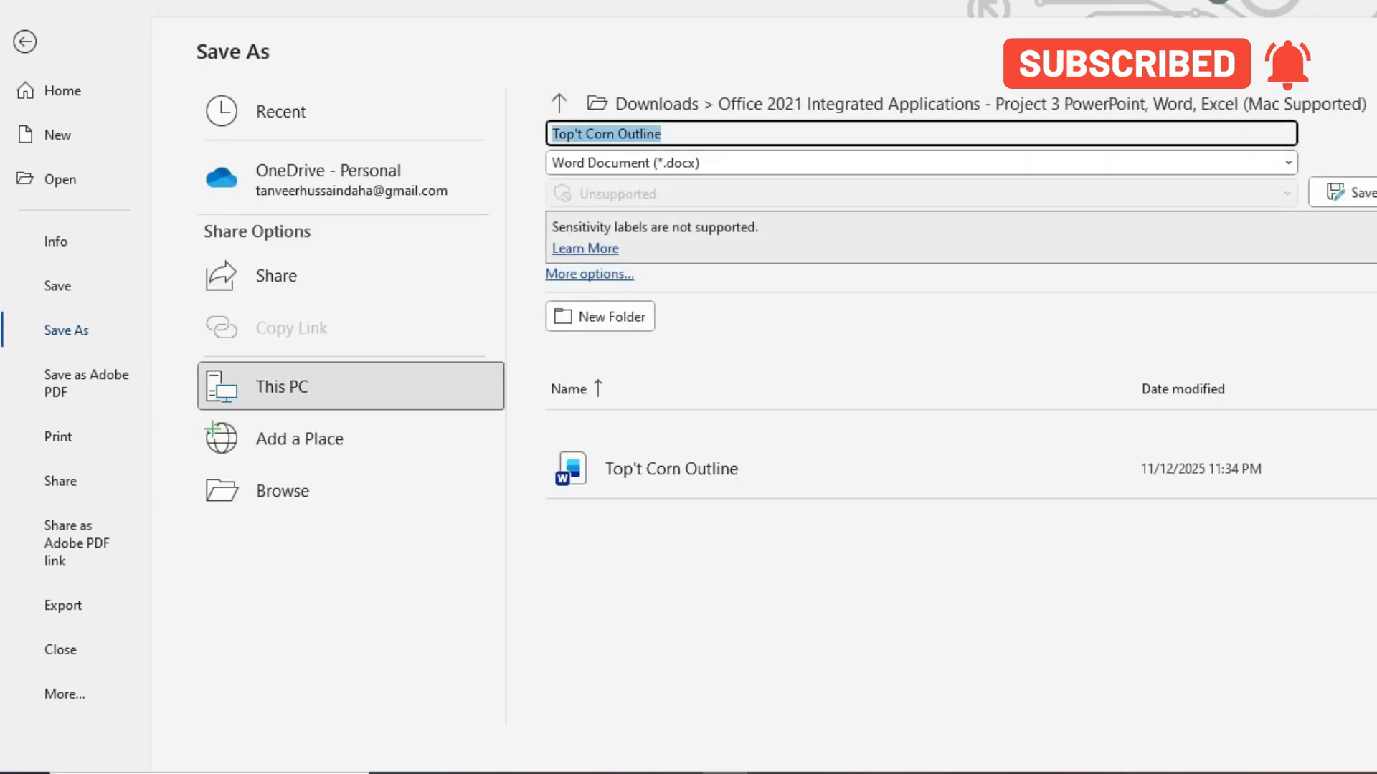
{"action": "type", "text": "Top't Corn Outline forImport"}
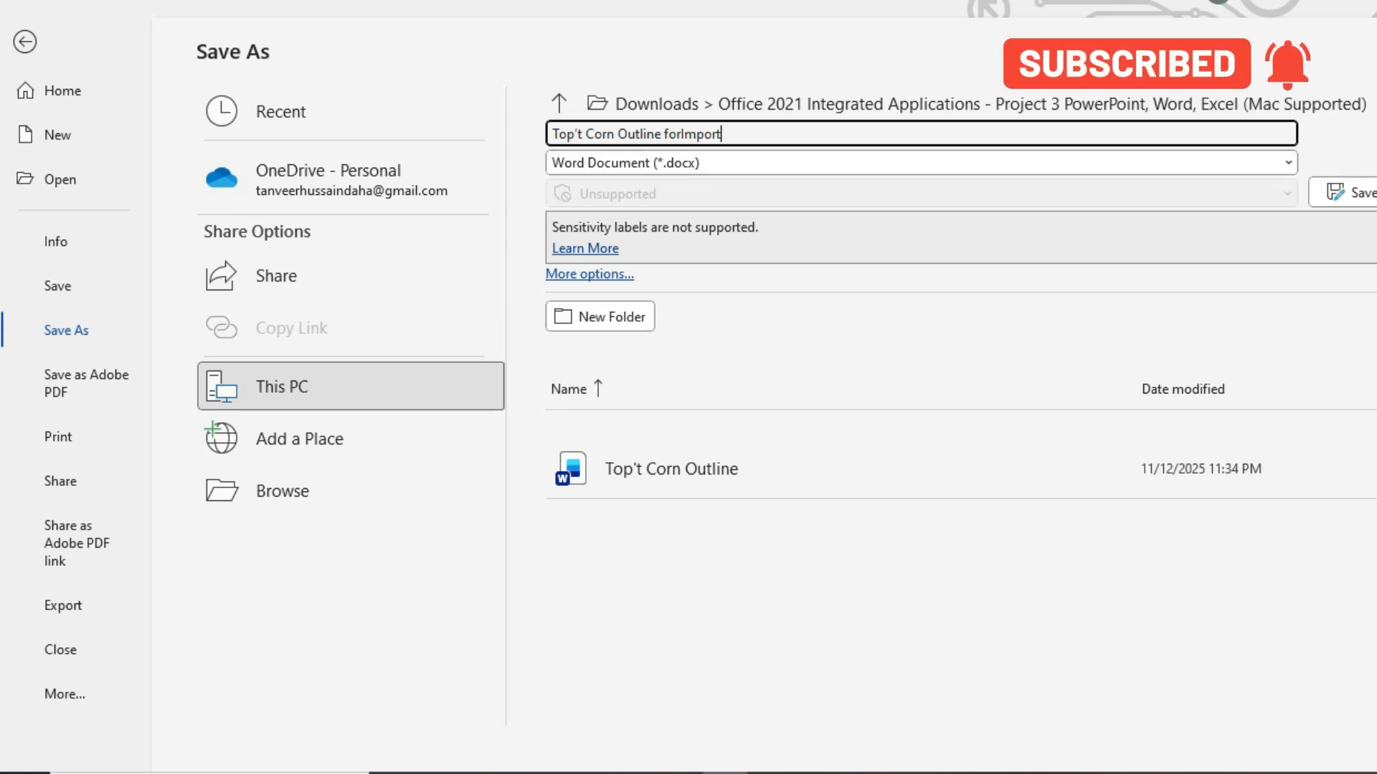
{"action": "left_click", "coordinate": [681, 134]}
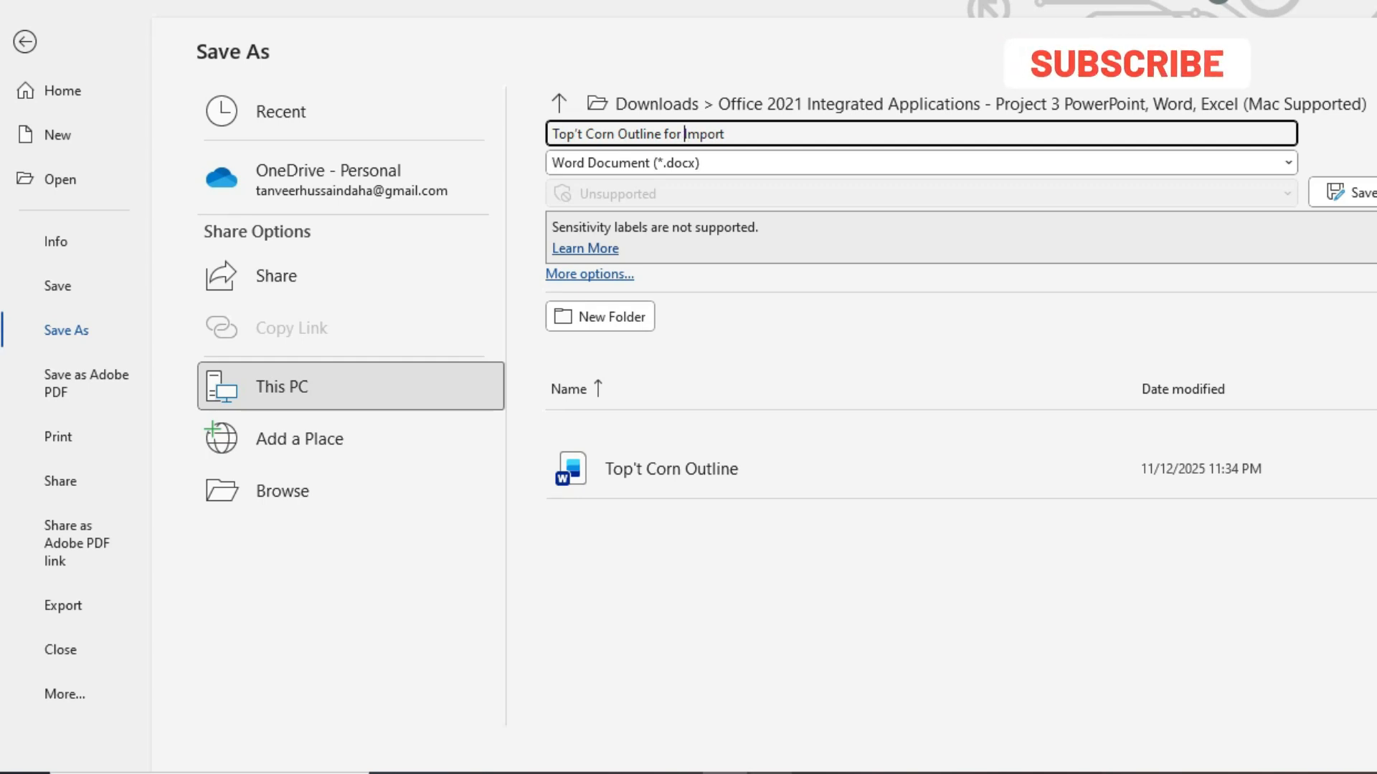
{"action": "mouse_move", "coordinate": [861, 773]}
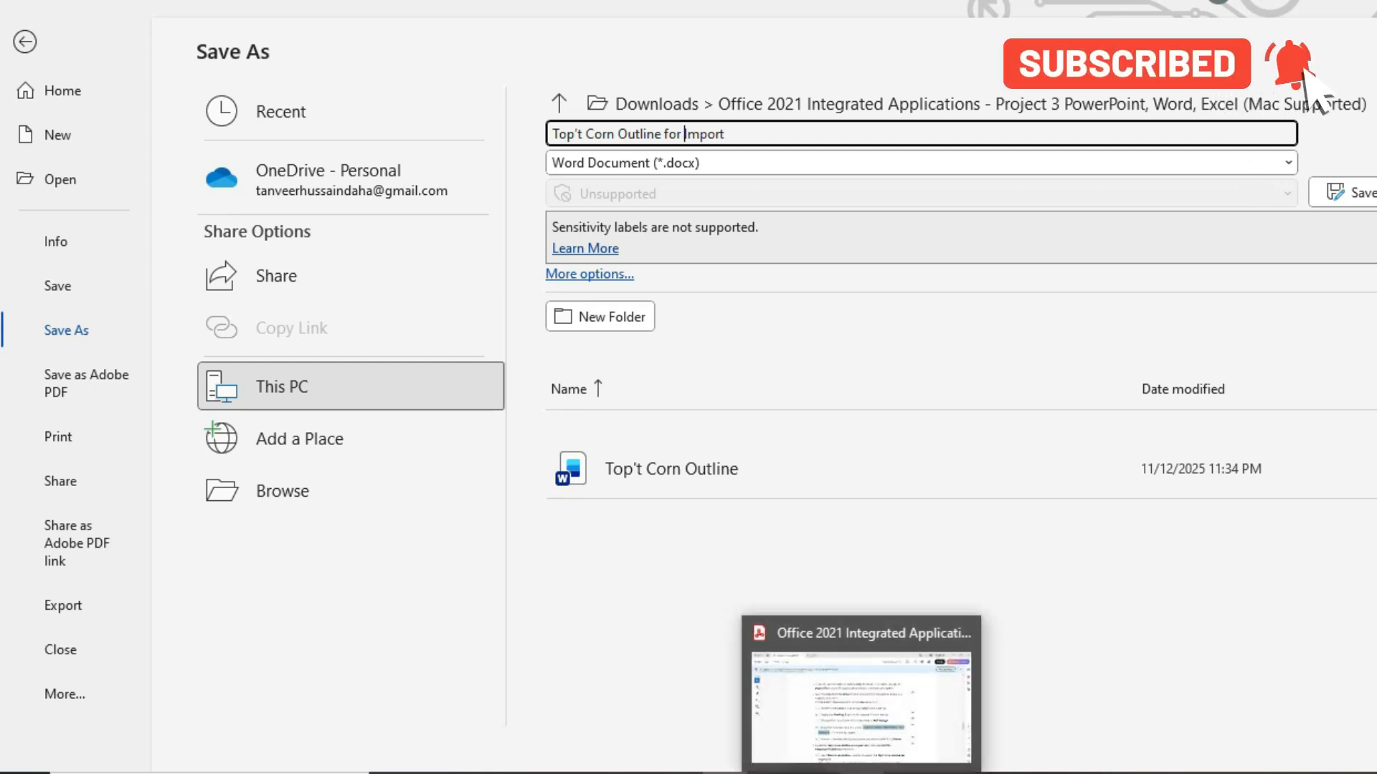
{"action": "left_click", "coordinate": [861, 773]}
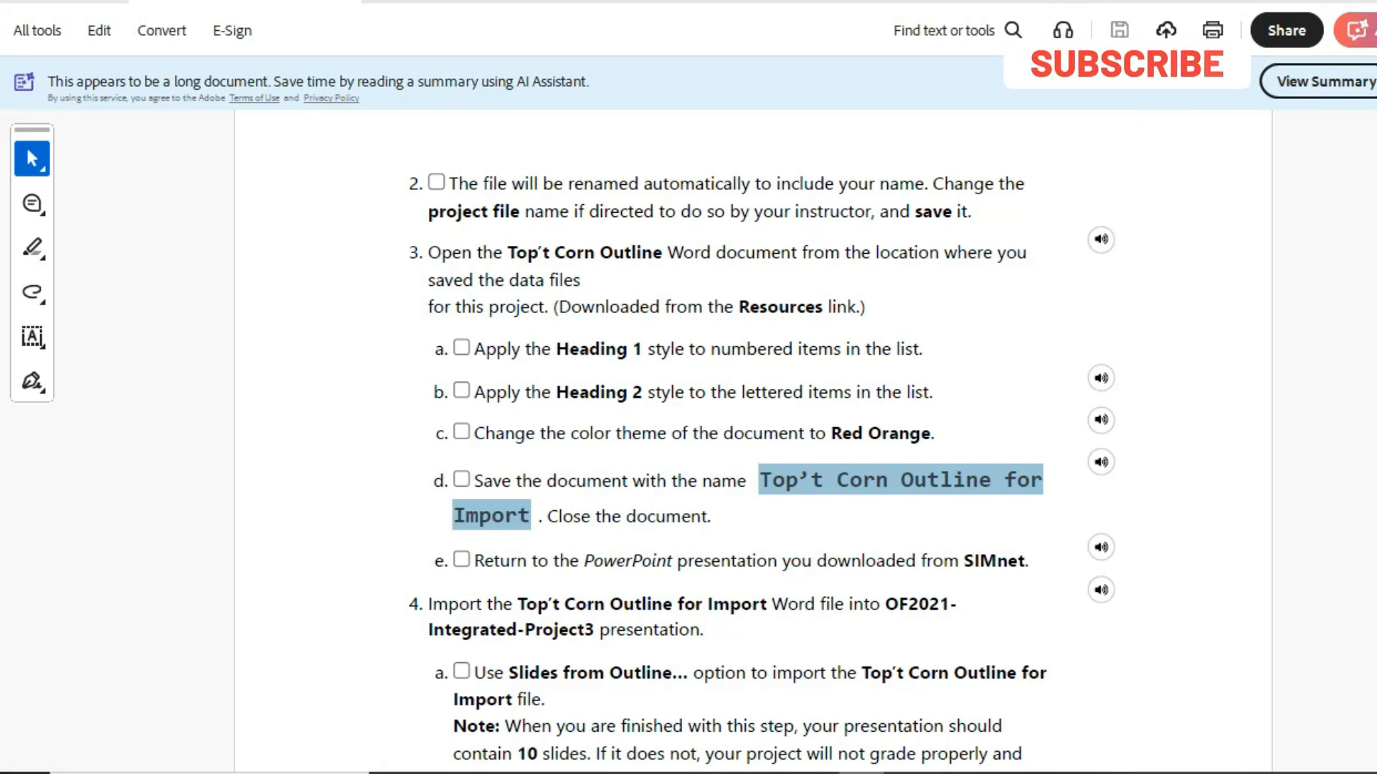
{"action": "left_click", "coordinate": [724, 773]}
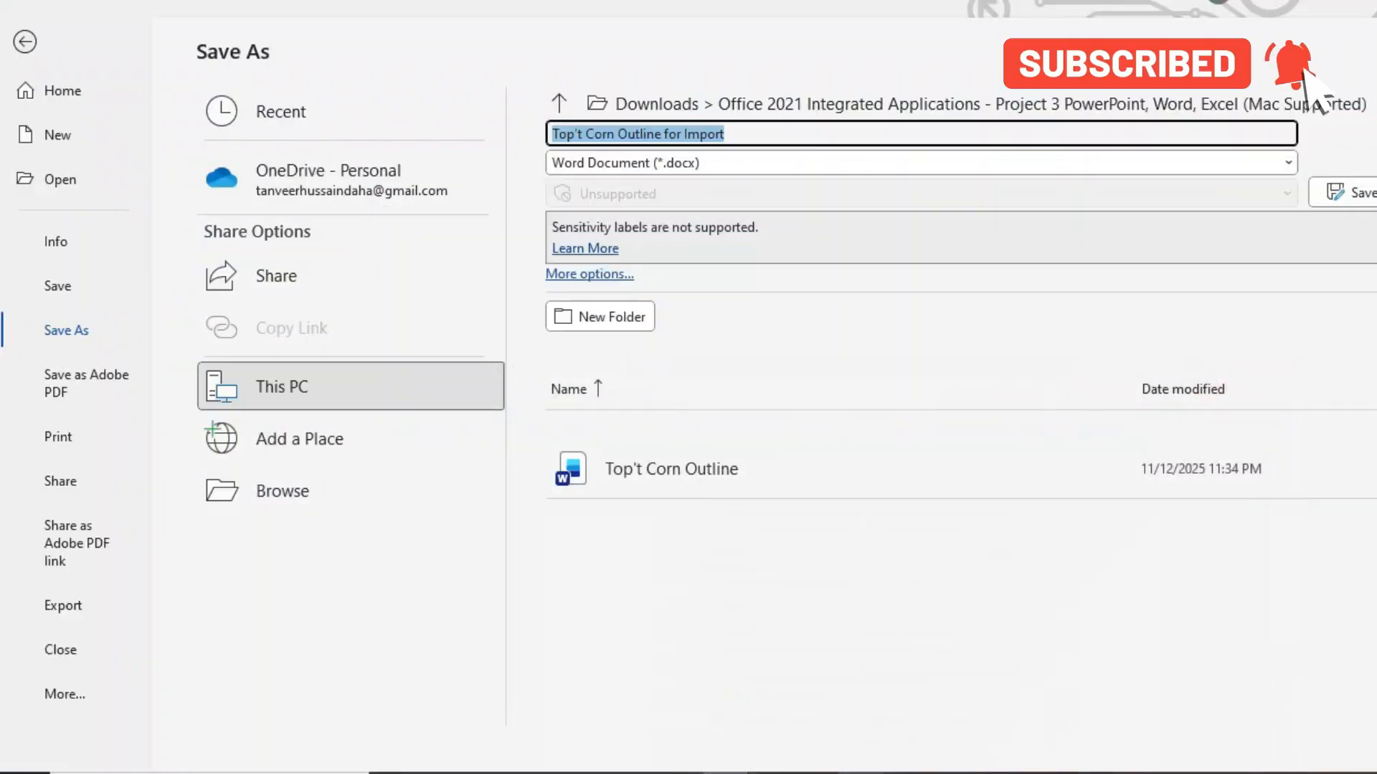
{"action": "left_click", "coordinate": [725, 134]}
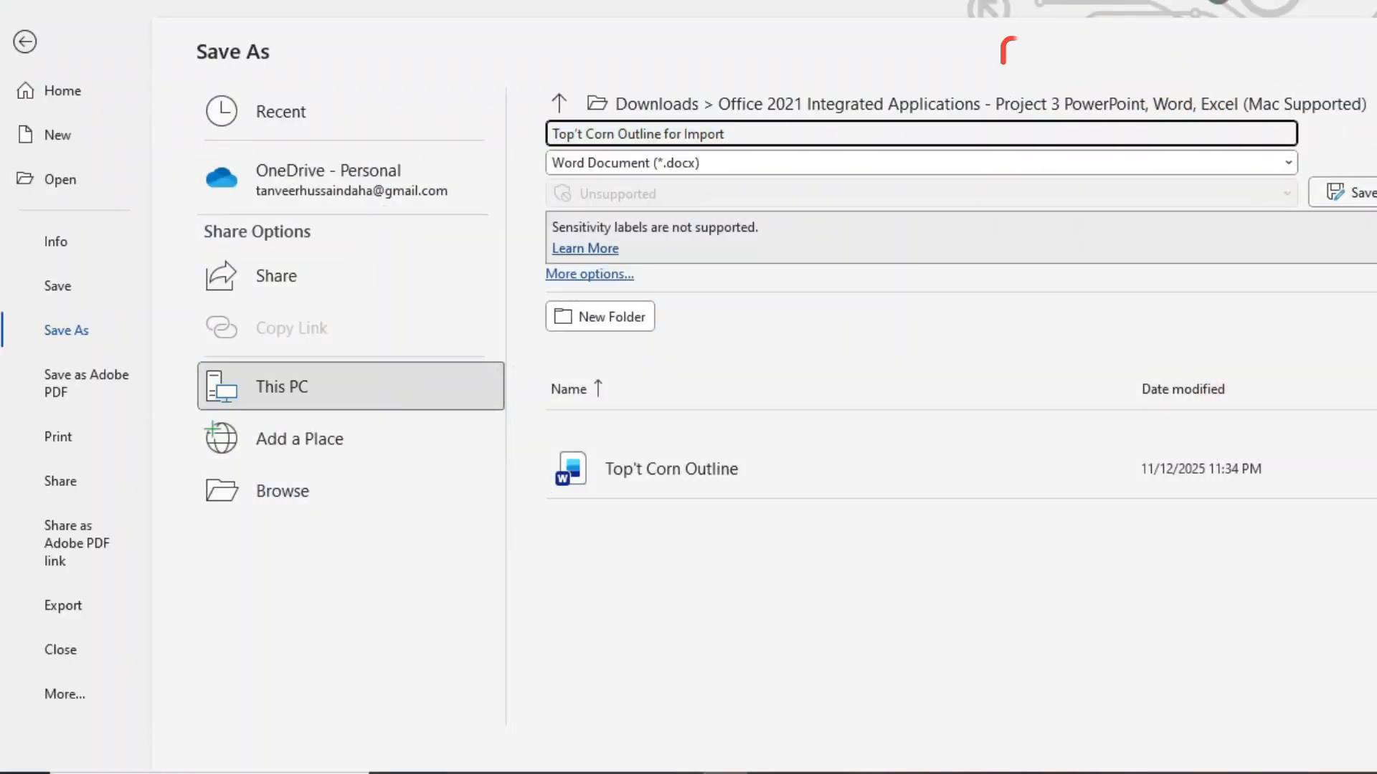
{"action": "key", "text": "Return"}
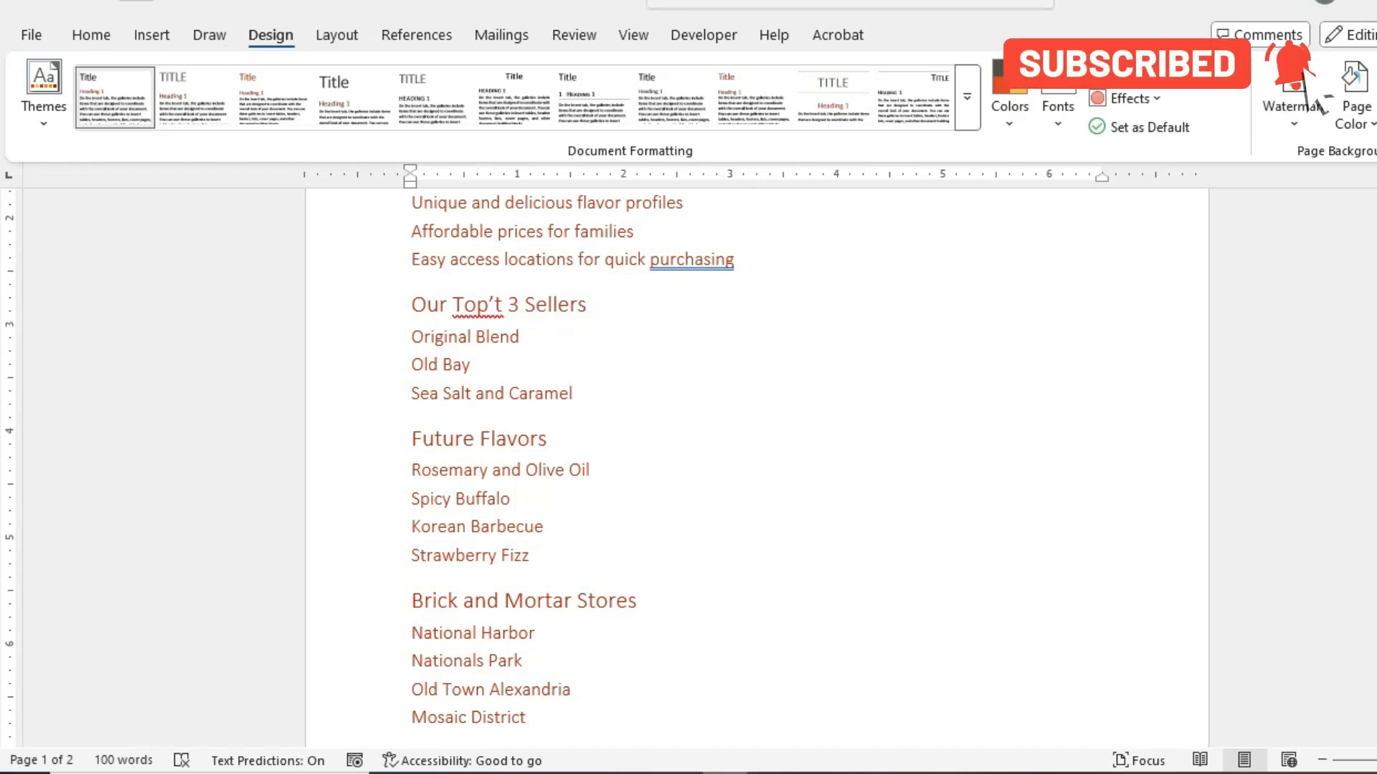
Read the instructions for closing the outline and for step 4 in the PDF, and switch to the Top't Corn presentation in PowerPoint.
{"action": "left_click", "coordinate": [814, 773]}
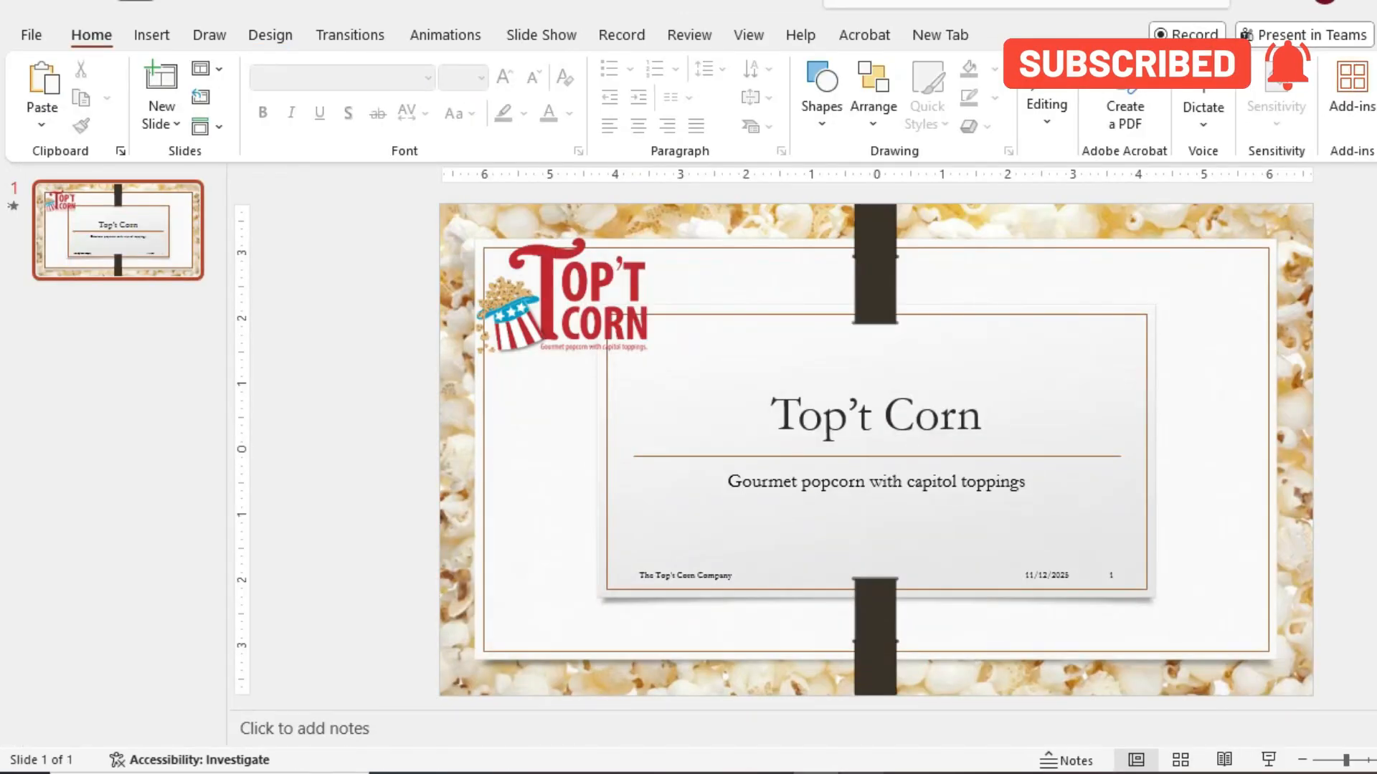
{"action": "left_click", "coordinate": [860, 773]}
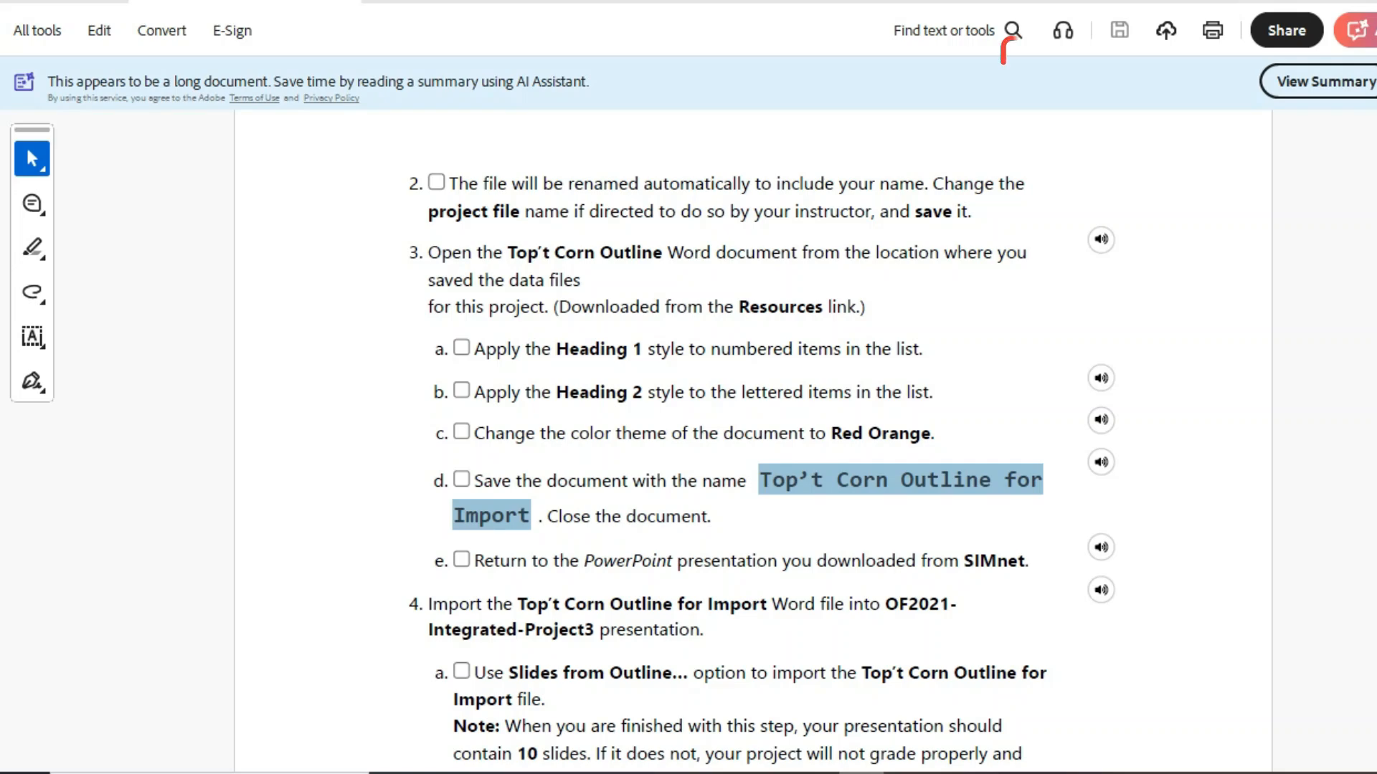
{"action": "left_click", "coordinate": [724, 772]}
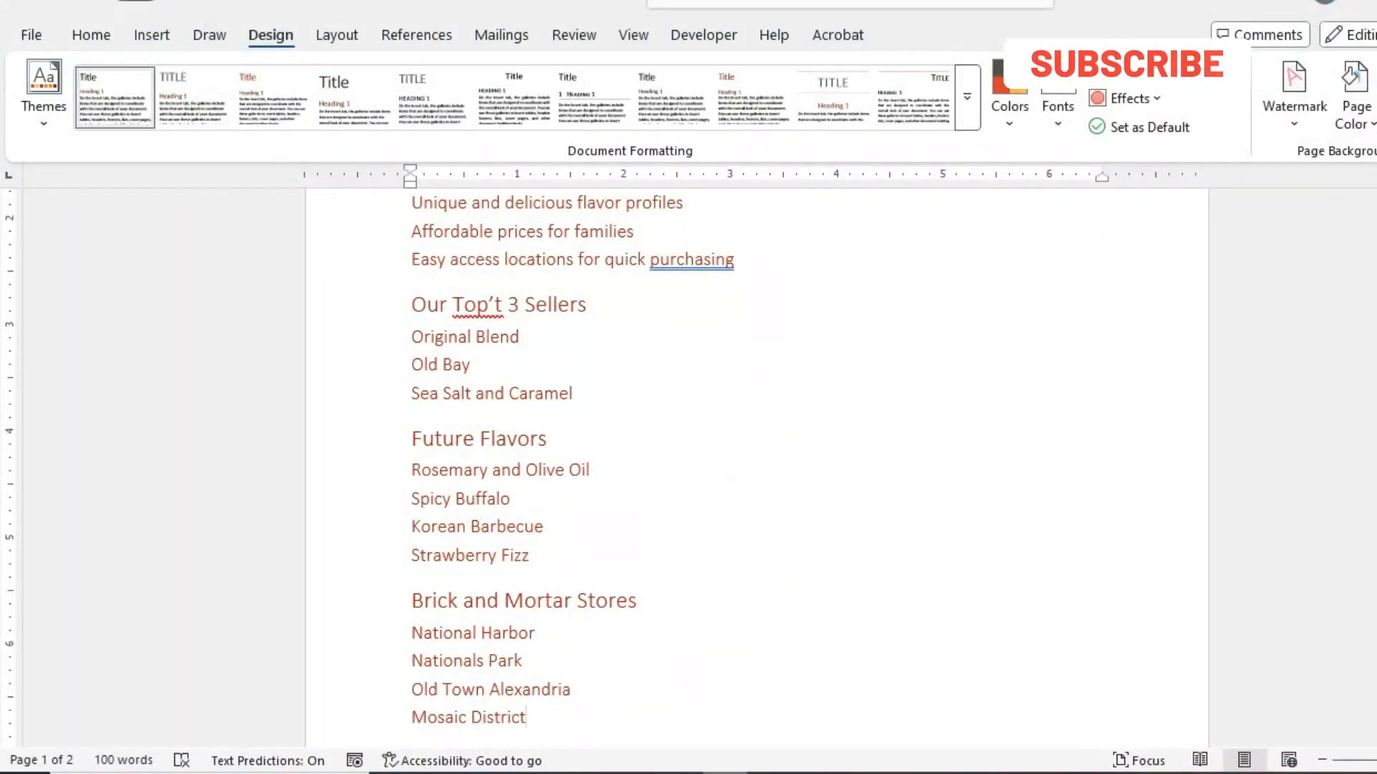
{"action": "left_click", "coordinate": [860, 773]}
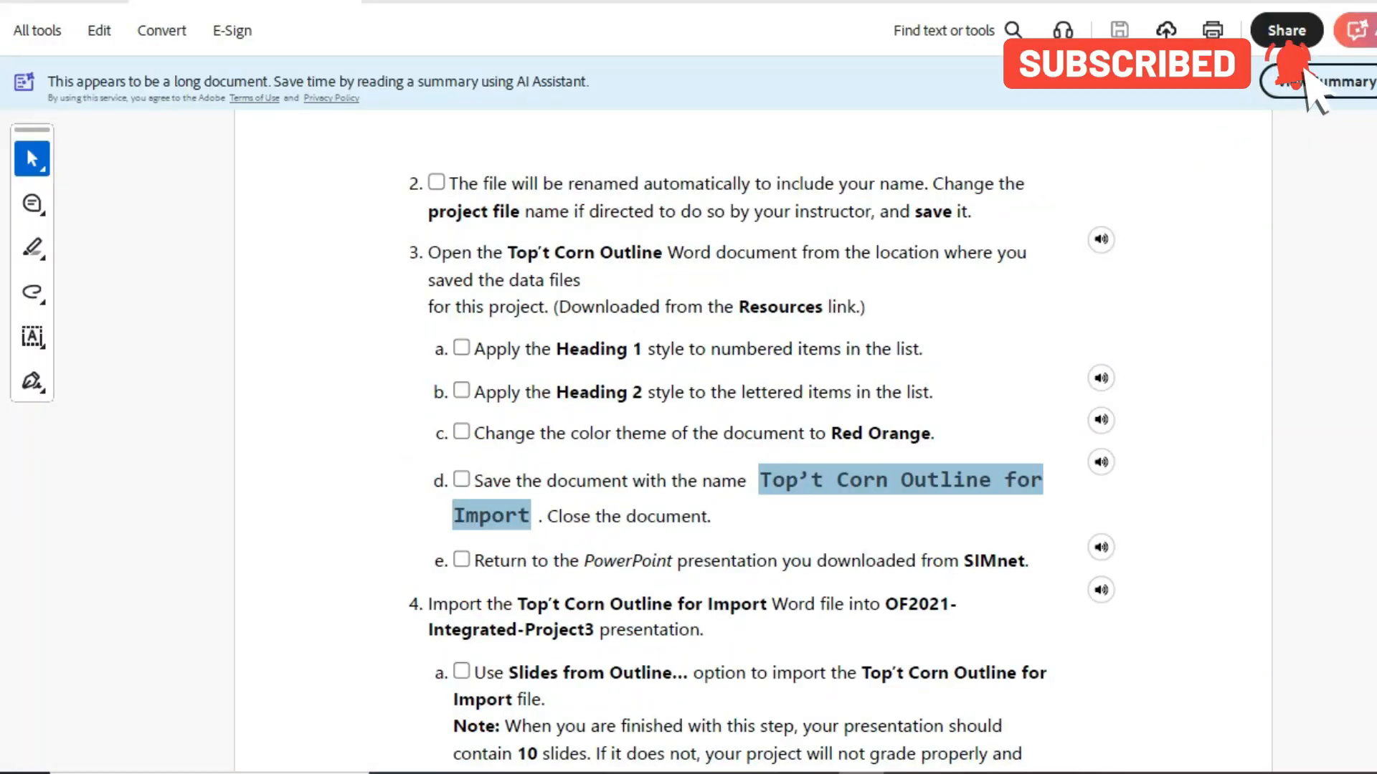
{"action": "left_click", "coordinate": [724, 773]}
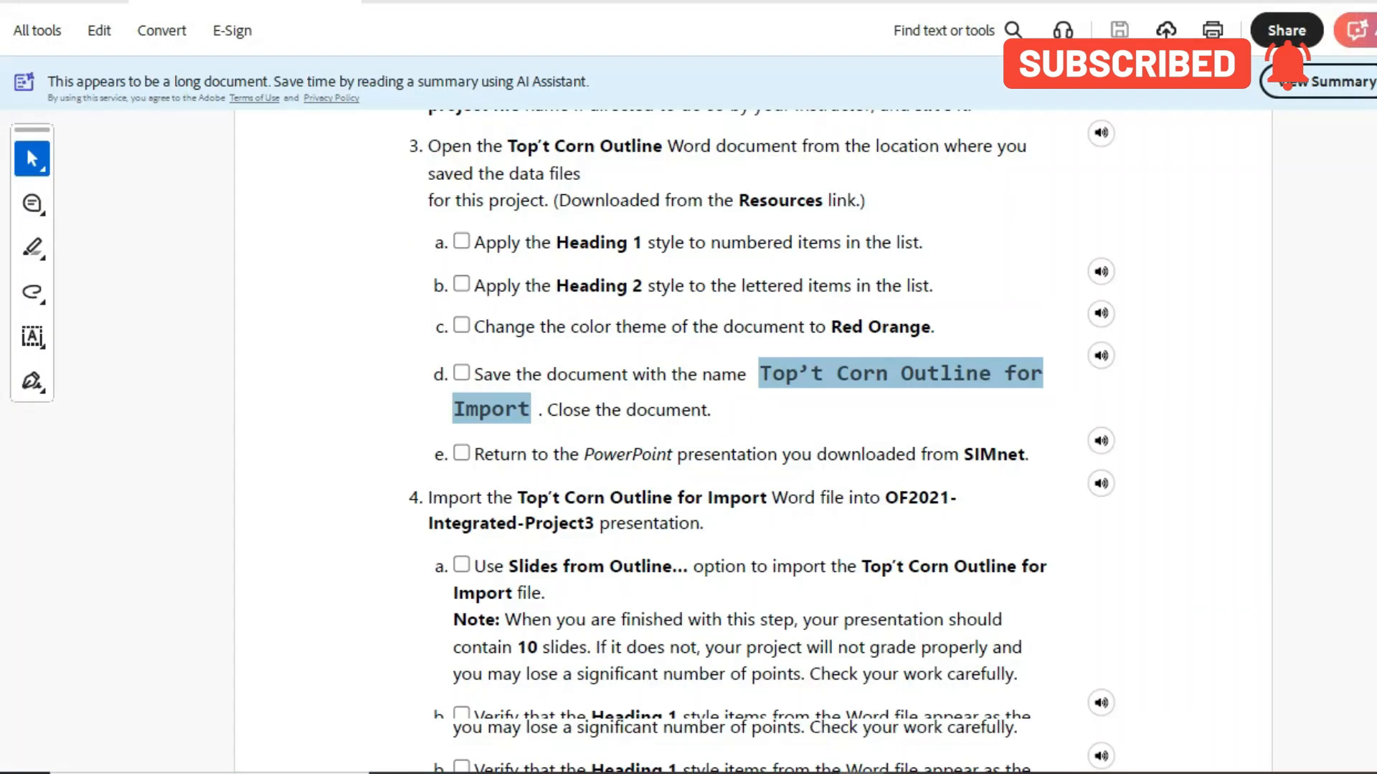
{"action": "scroll", "coordinate": [717, 430], "scroll_direction": "down", "scroll_amount": 3}
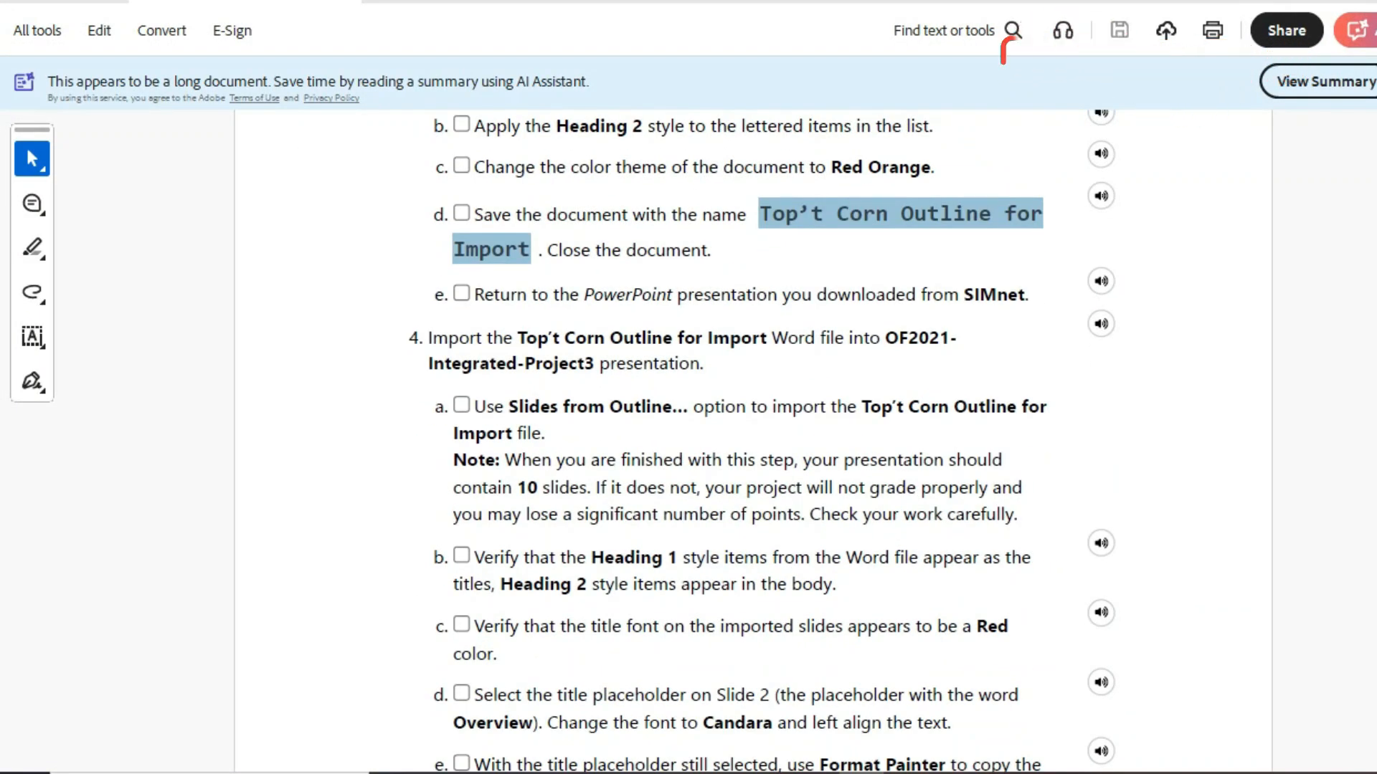
{"action": "scroll", "coordinate": [717, 431], "scroll_direction": "down", "scroll_amount": 1}
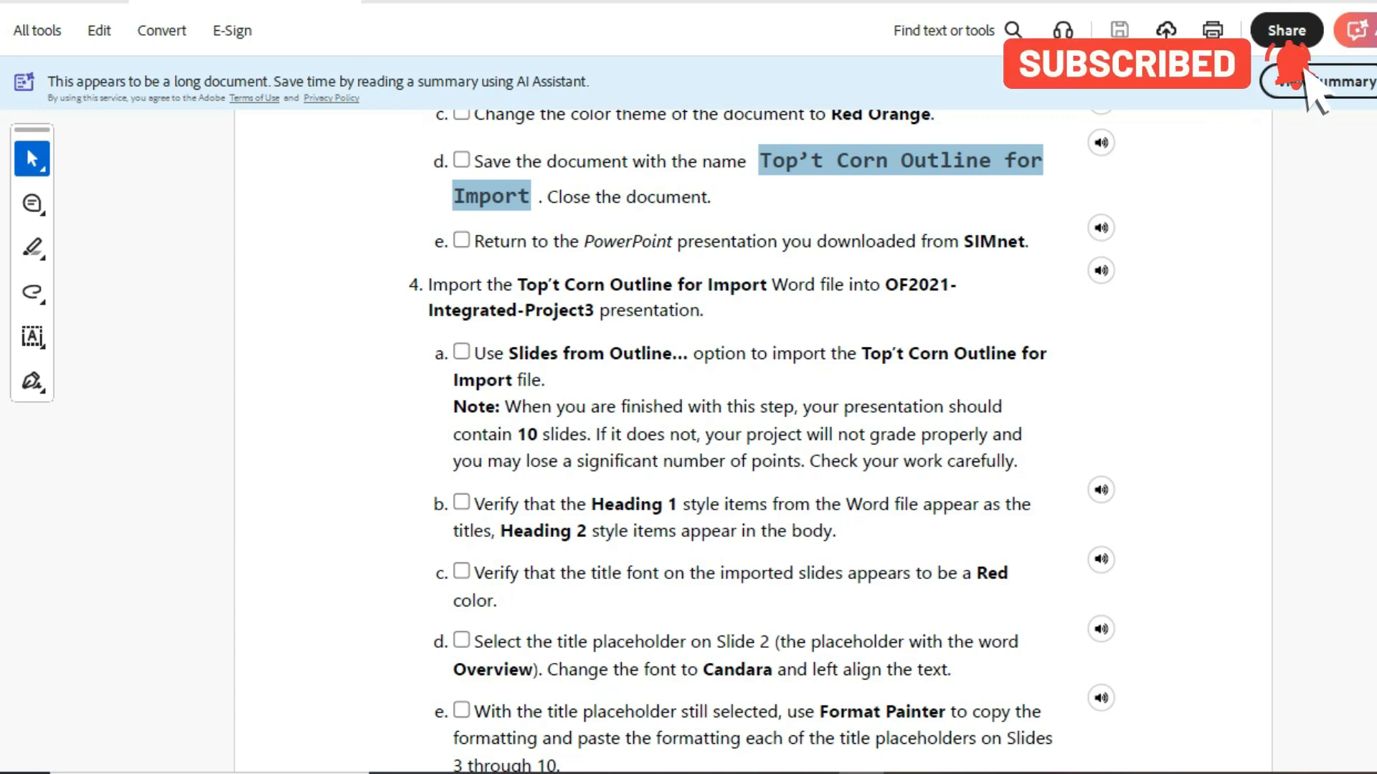
{"action": "key", "text": "alt+Tab"}
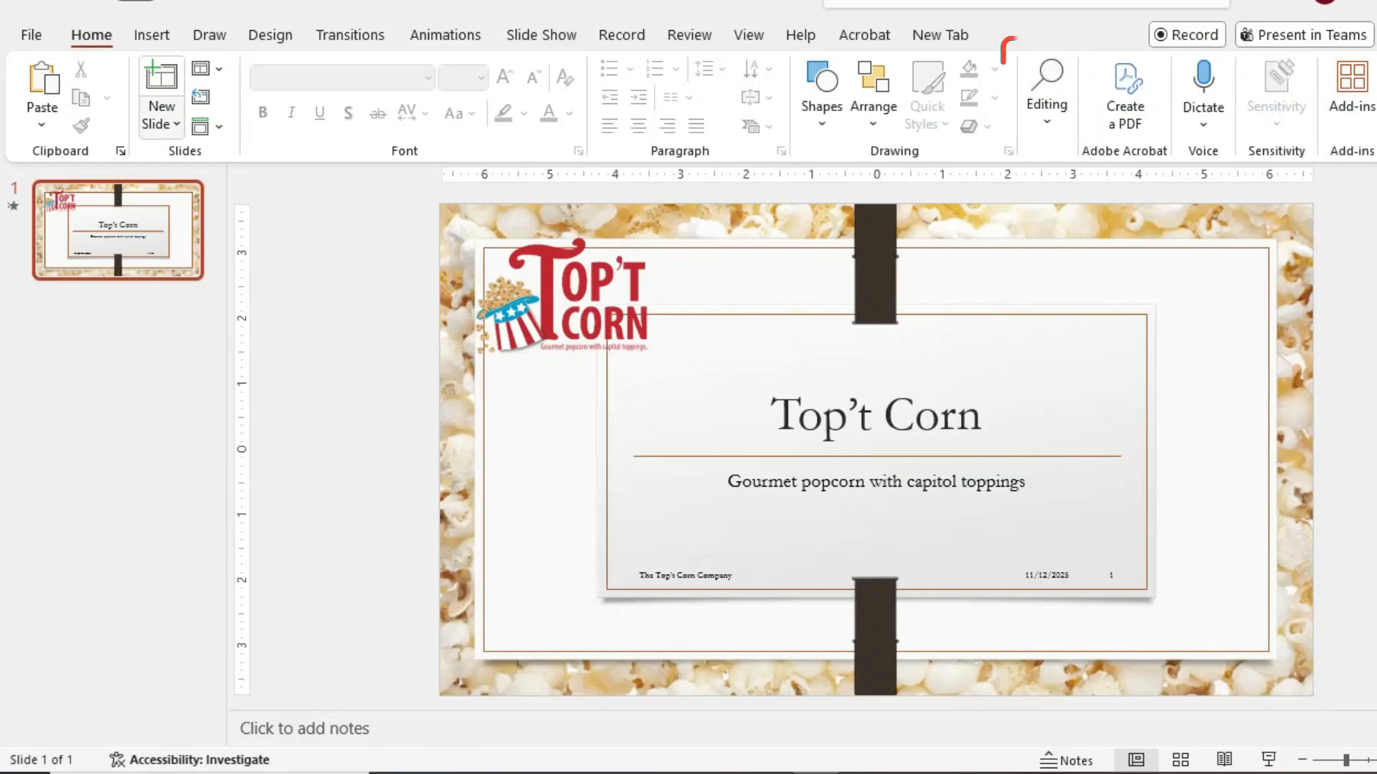
Import the "Top't Corn Outline for Import" Word file after the title slide using Slides from Outline, and check the imported slides.
{"action": "left_click", "coordinate": [161, 123]}
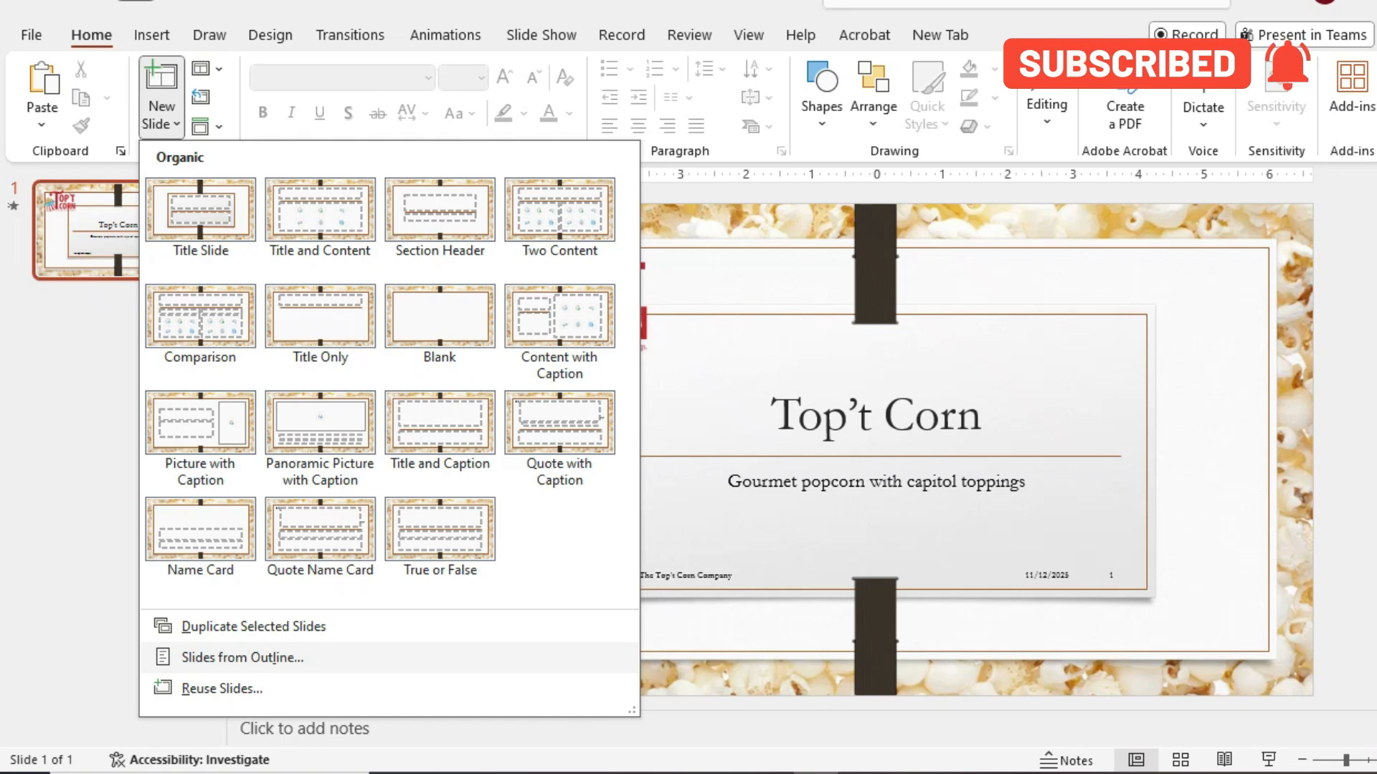
{"action": "left_click", "coordinate": [242, 657]}
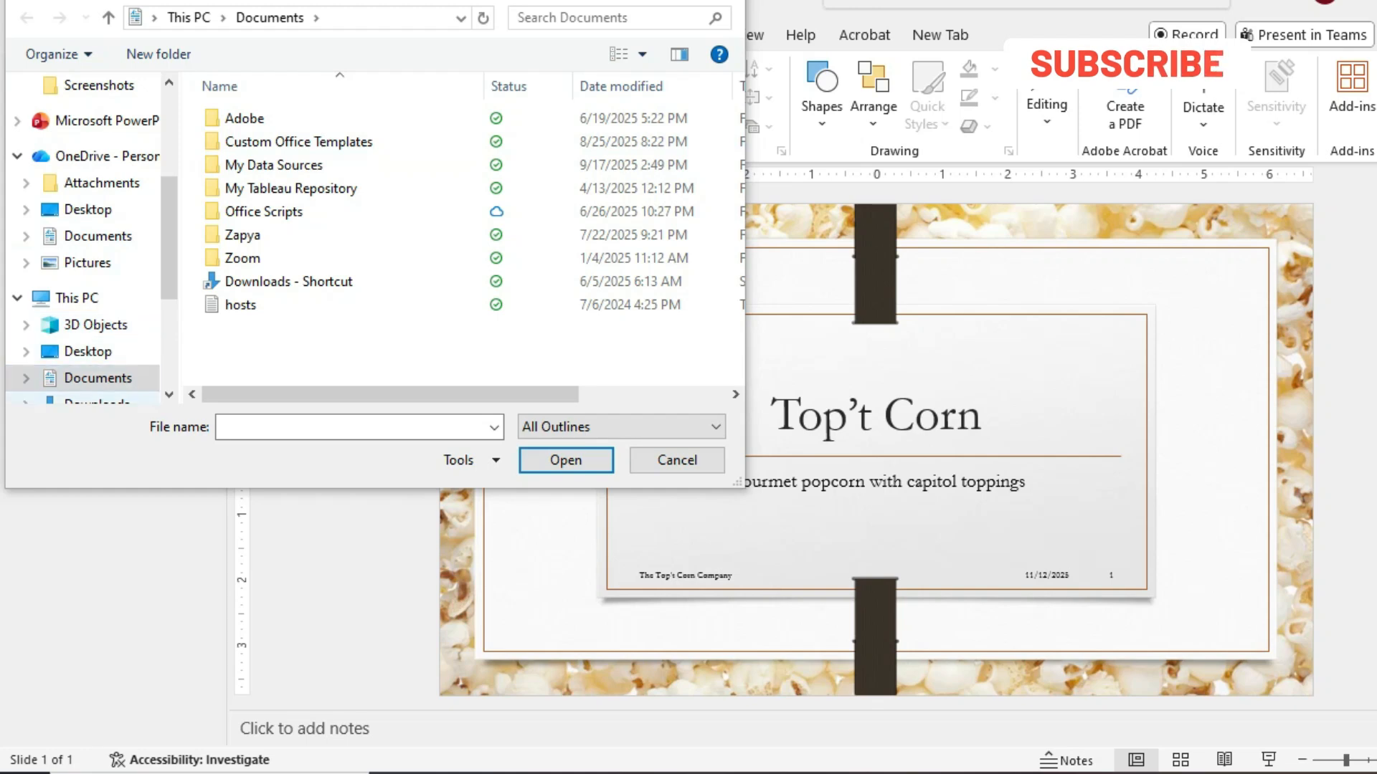
{"action": "left_click", "coordinate": [97, 399]}
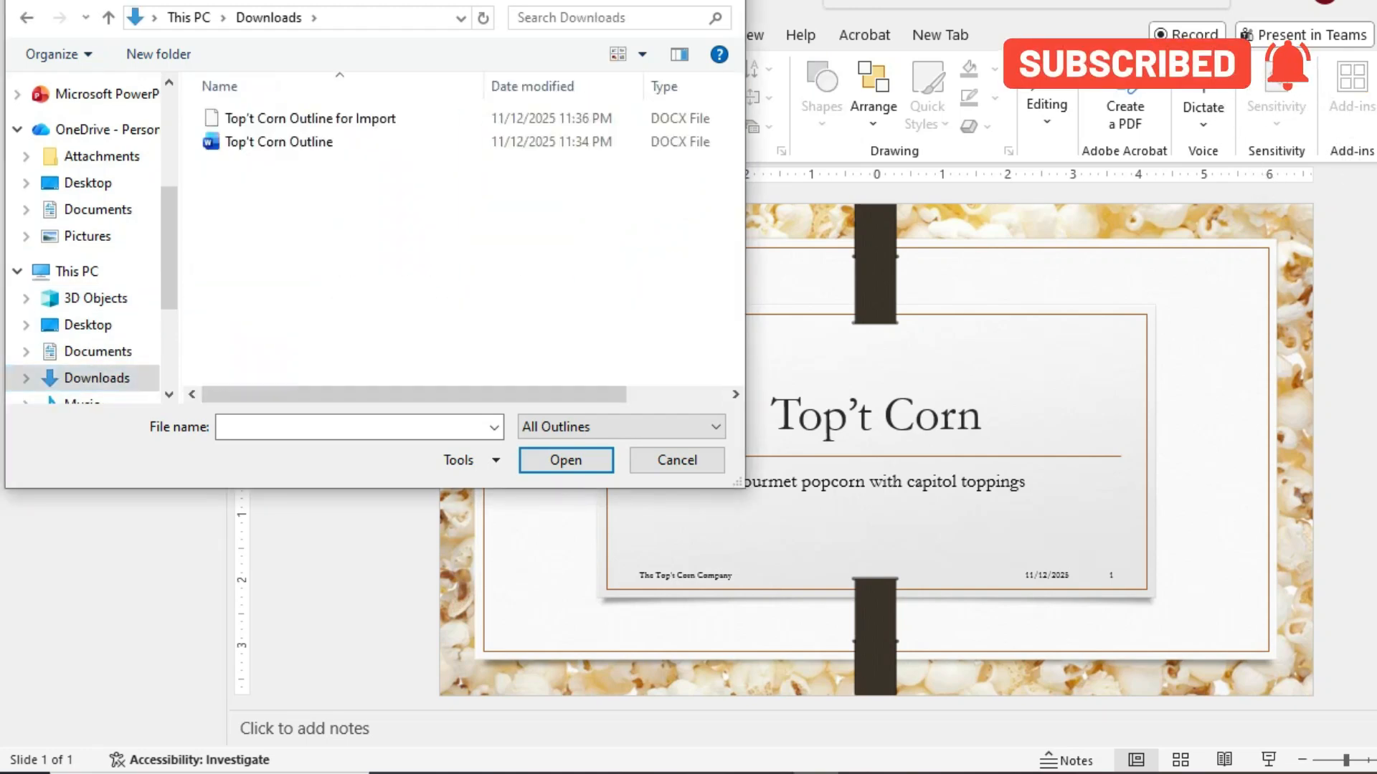
{"action": "left_click", "coordinate": [310, 119]}
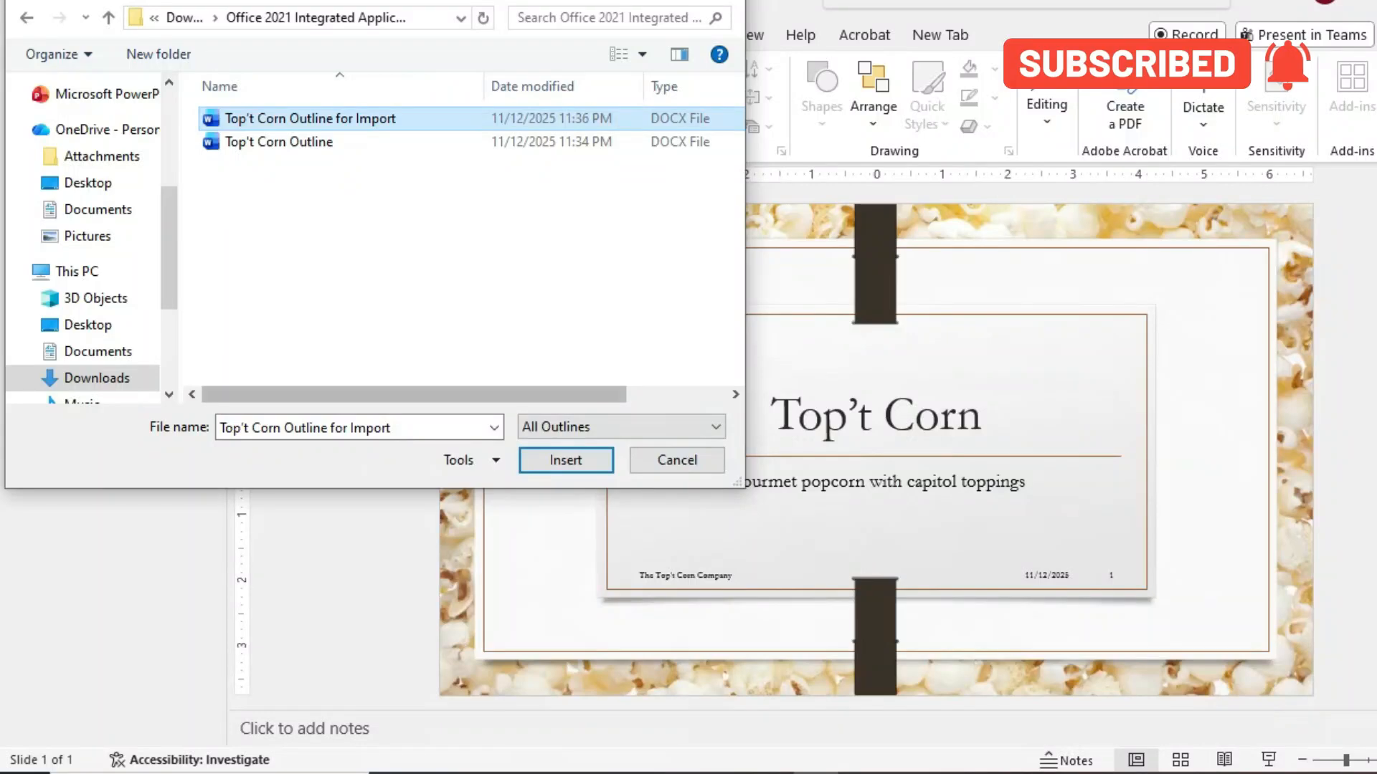
{"action": "left_click", "coordinate": [566, 460]}
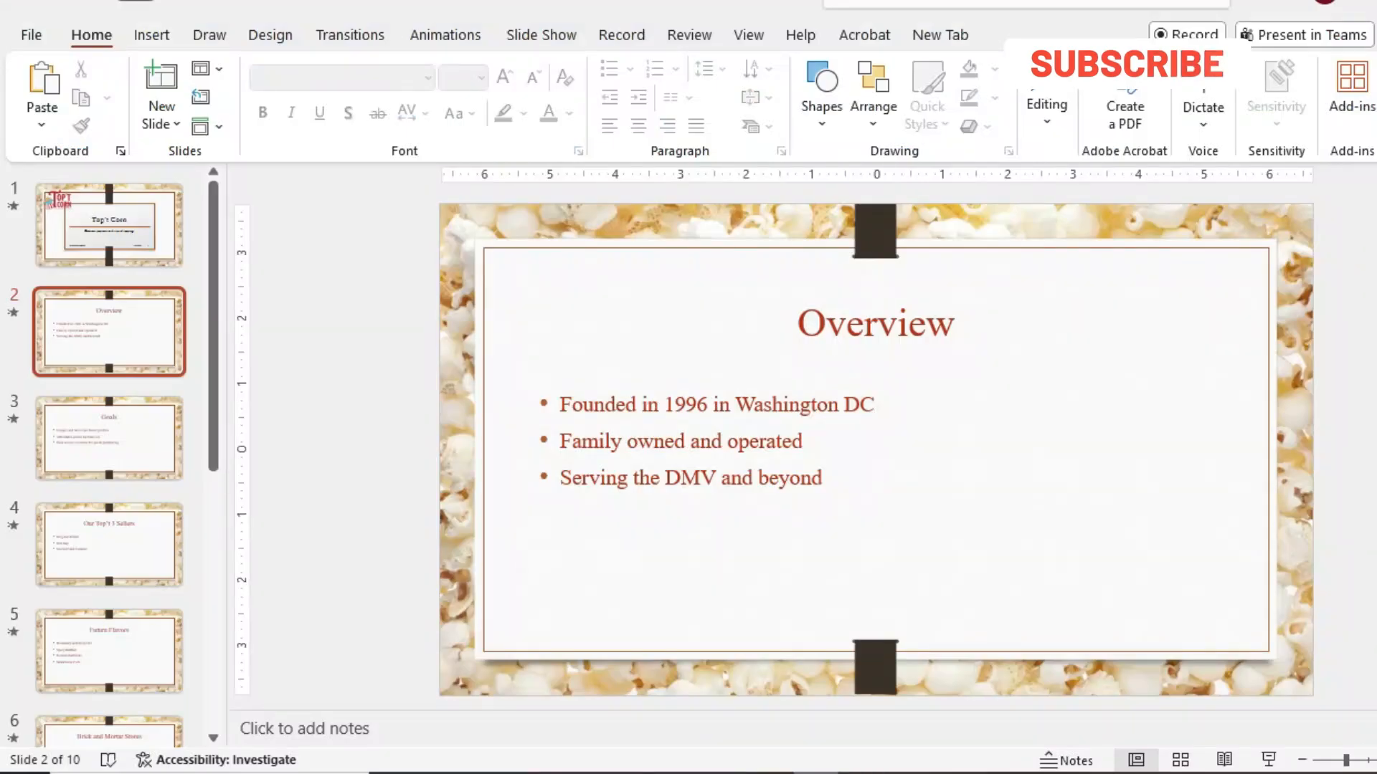
{"action": "scroll", "coordinate": [109, 452], "scroll_direction": "down", "scroll_amount": 7}
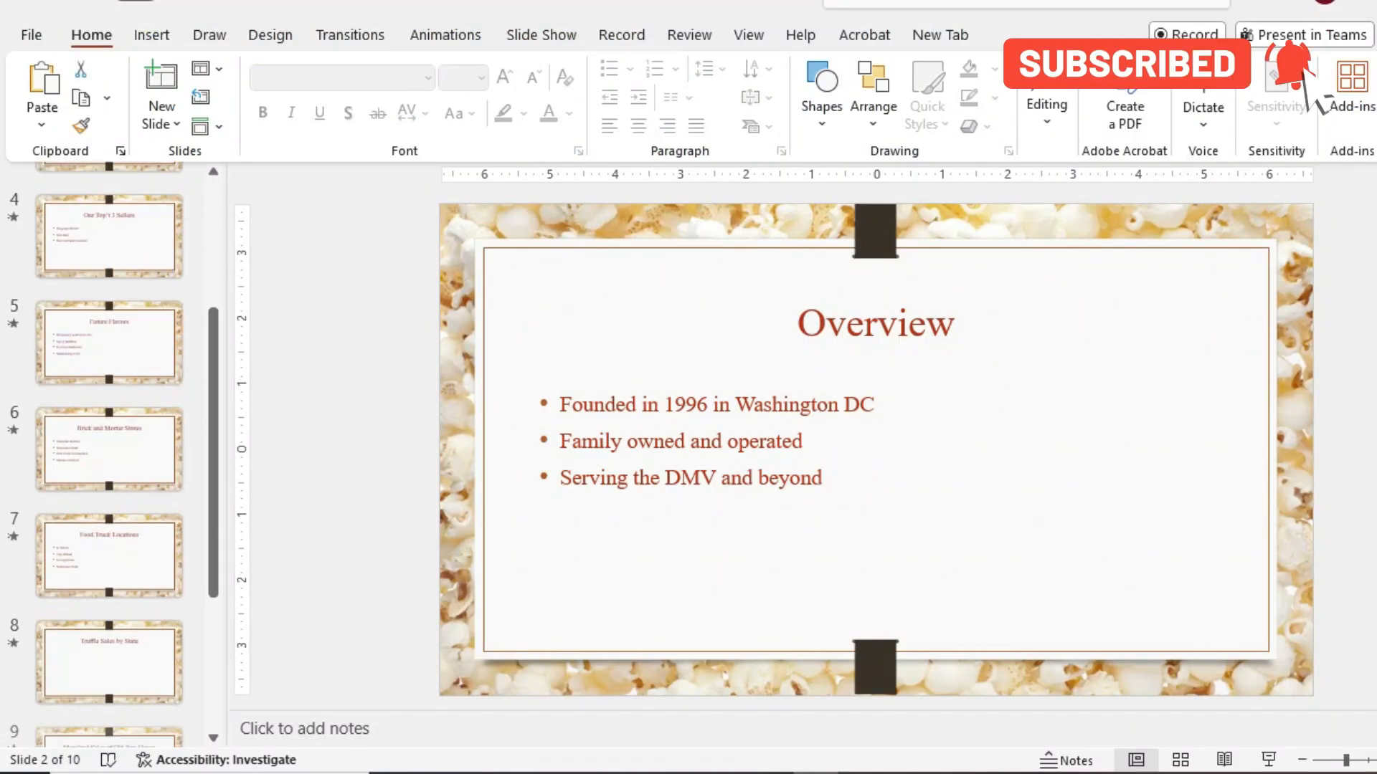